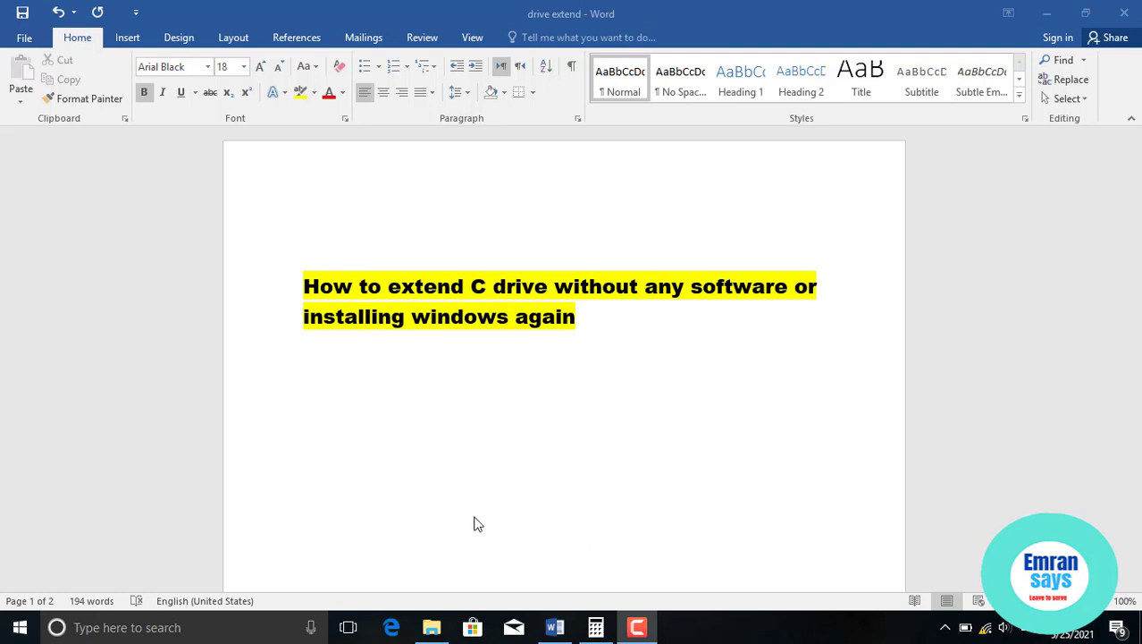
# Search Windows for "disk m", open Create and format hard disk partitions, and maximize the Disk Management window.
pyautogui.click(171, 627)
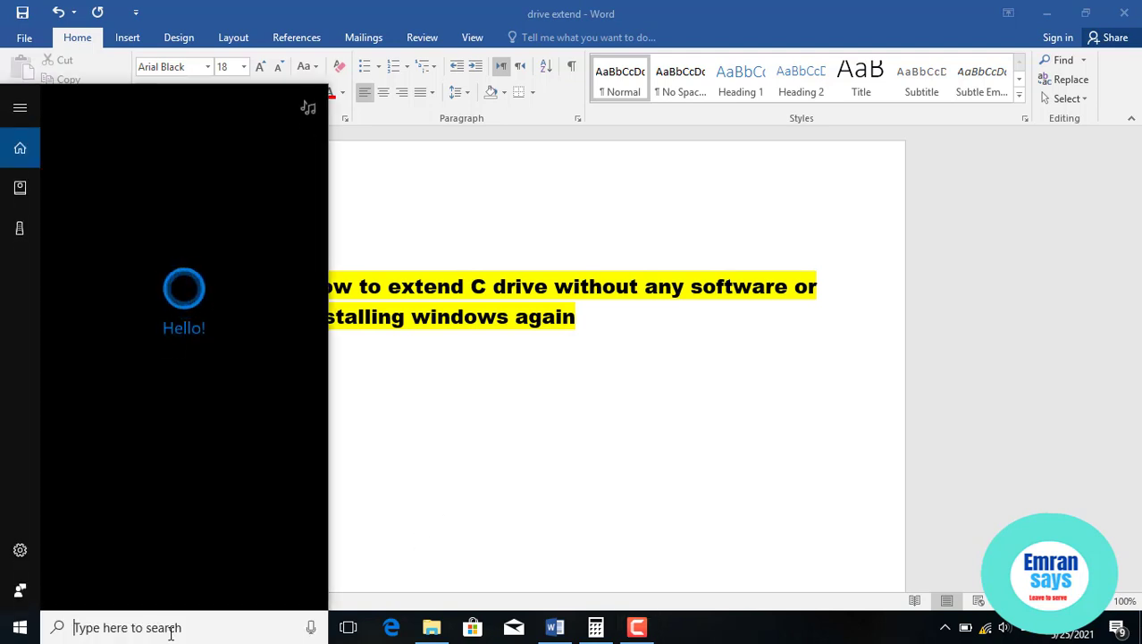
pyautogui.write('disk')
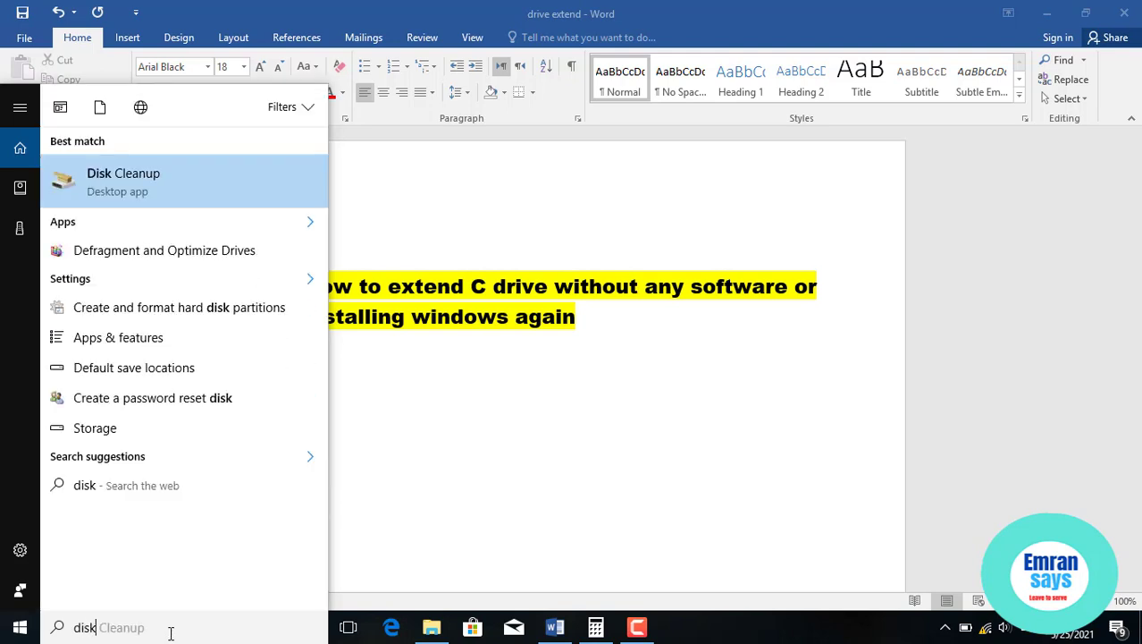
pyautogui.write(' m')
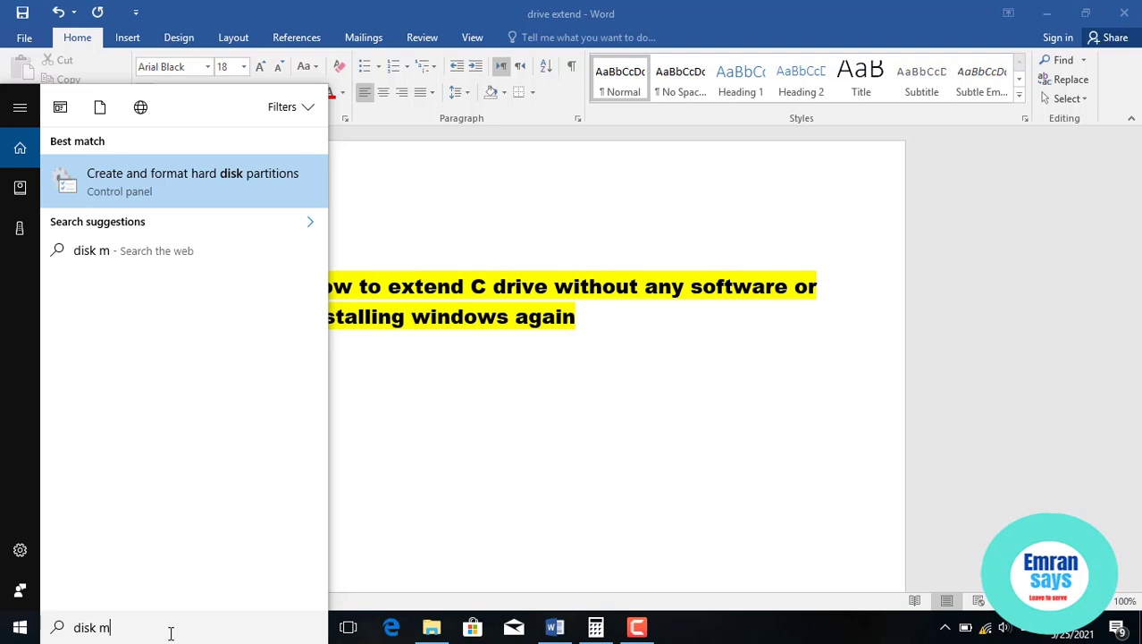
pyautogui.click(125, 189)
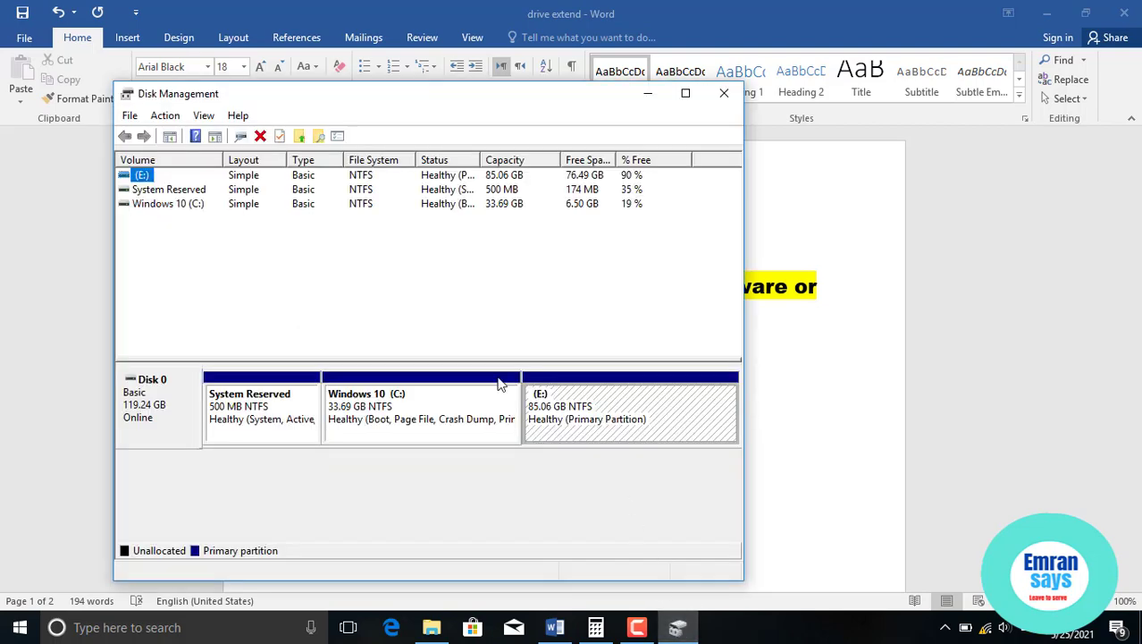
pyautogui.click(685, 93)
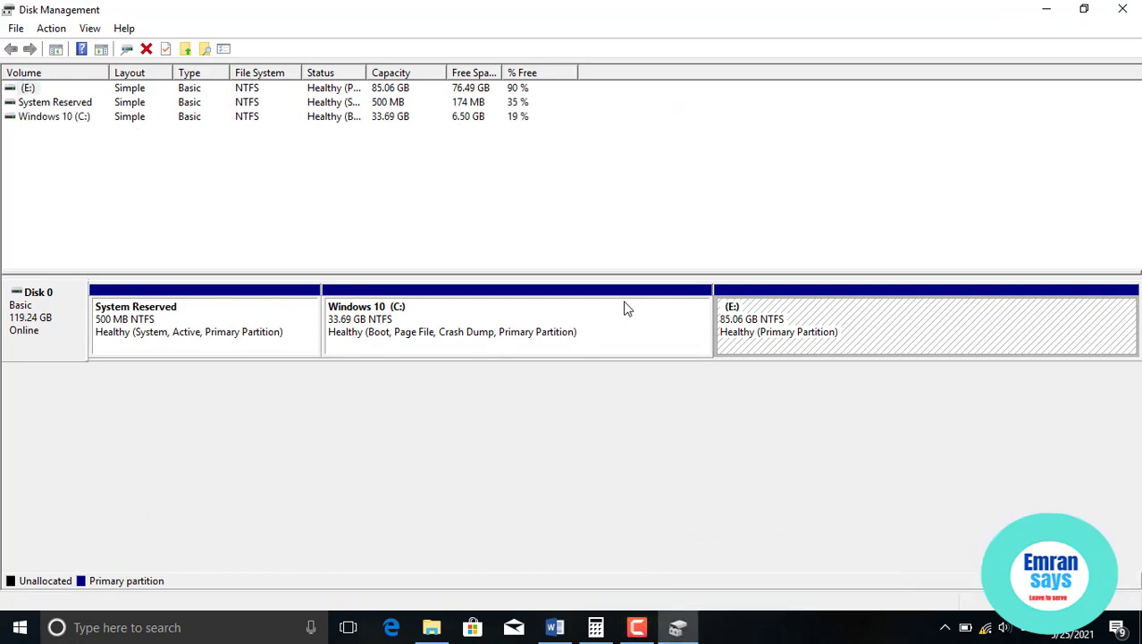
pyautogui.click(677, 629)
pyautogui.click(677, 630)
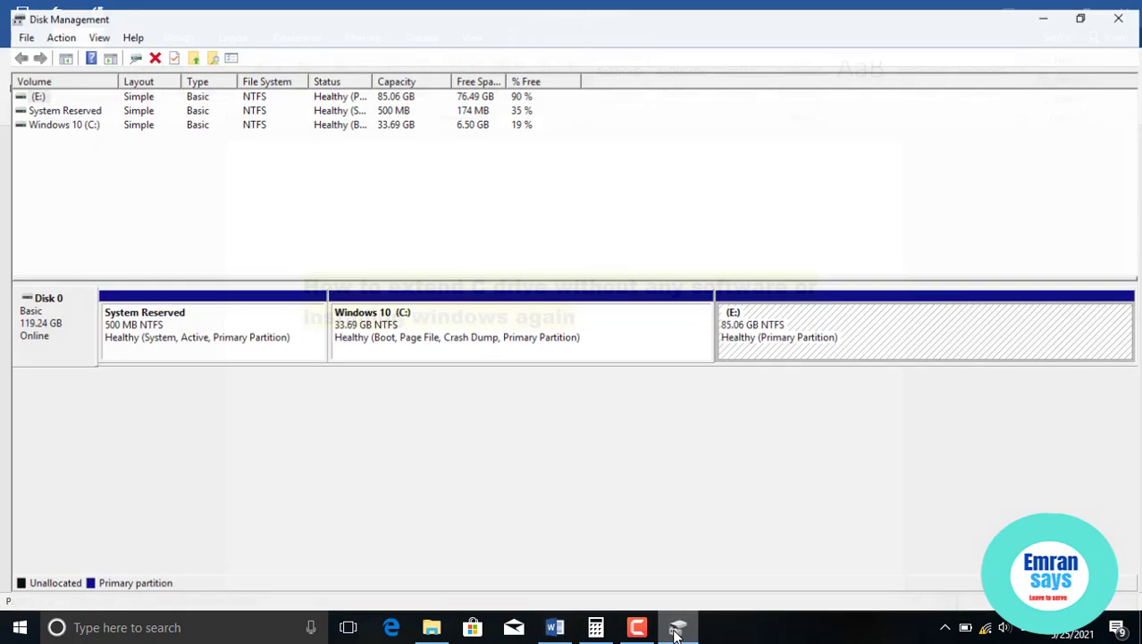
pyautogui.click(676, 630)
pyautogui.click(596, 628)
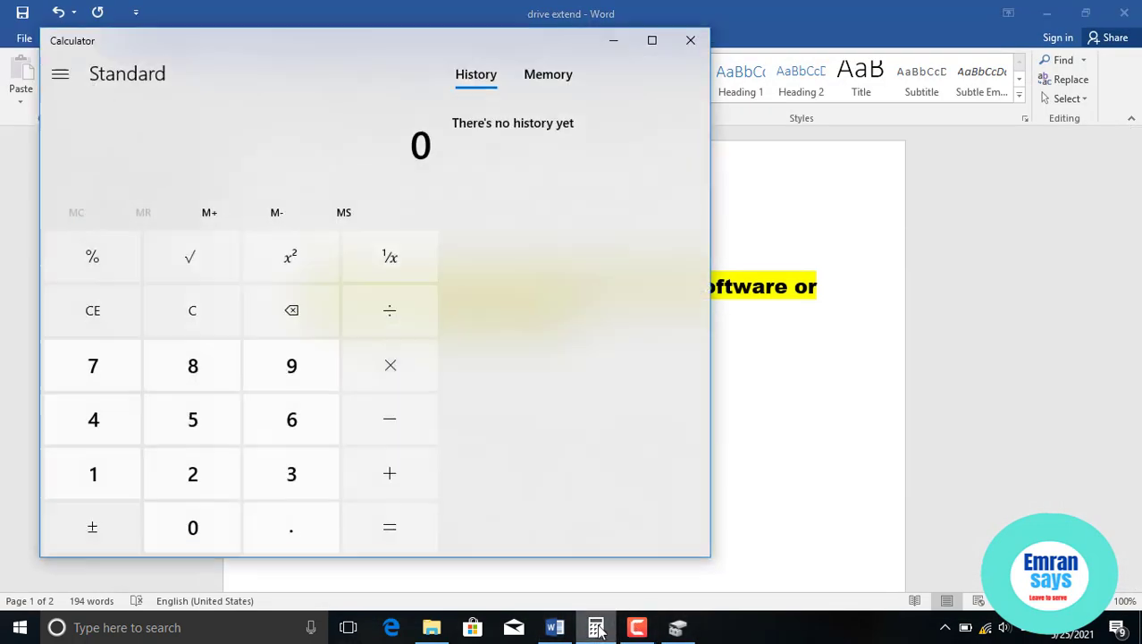
pyautogui.click(598, 630)
pyautogui.click(635, 628)
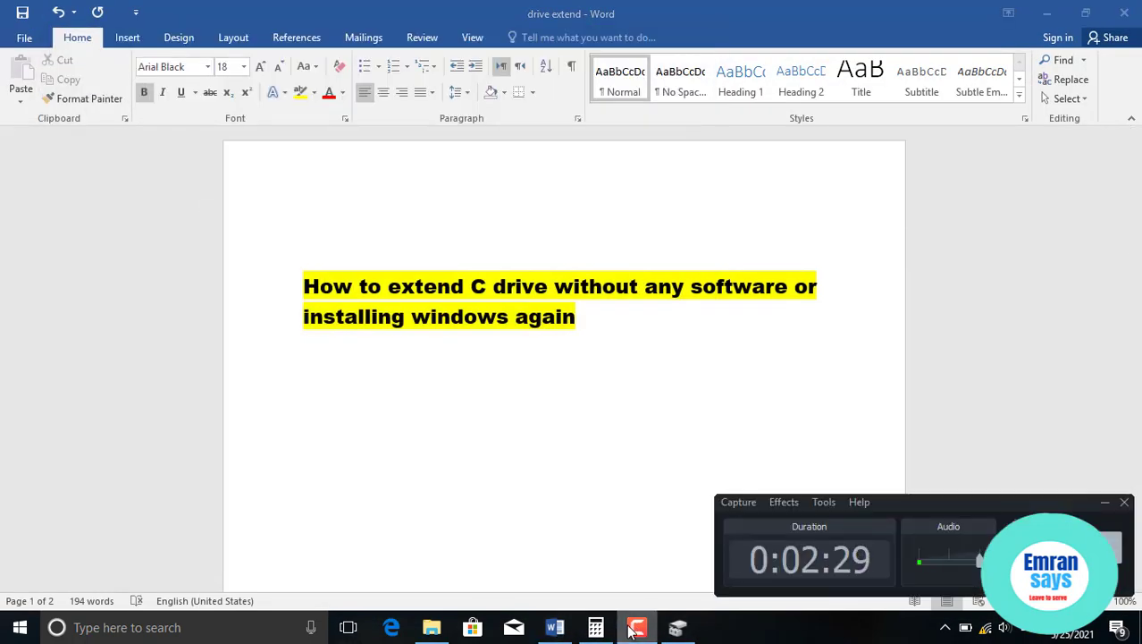
pyautogui.click(633, 629)
pyautogui.click(677, 629)
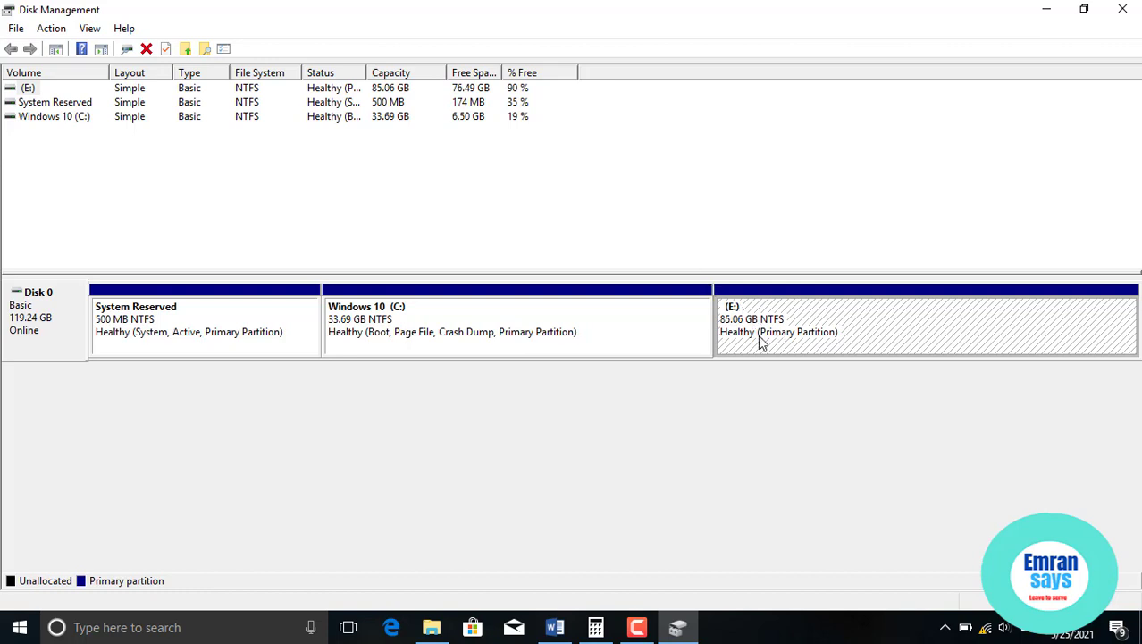
# Check the free space of drives C: and E: in This PC, and return to Disk Management.
pyautogui.click(431, 626)
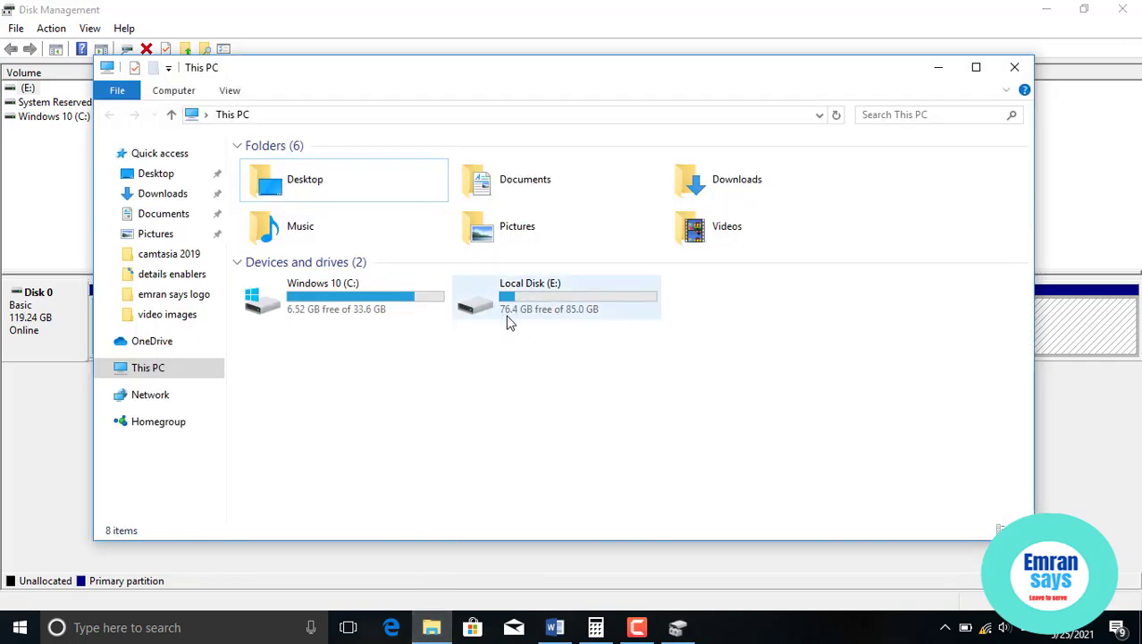
pyautogui.moveTo(519, 322)
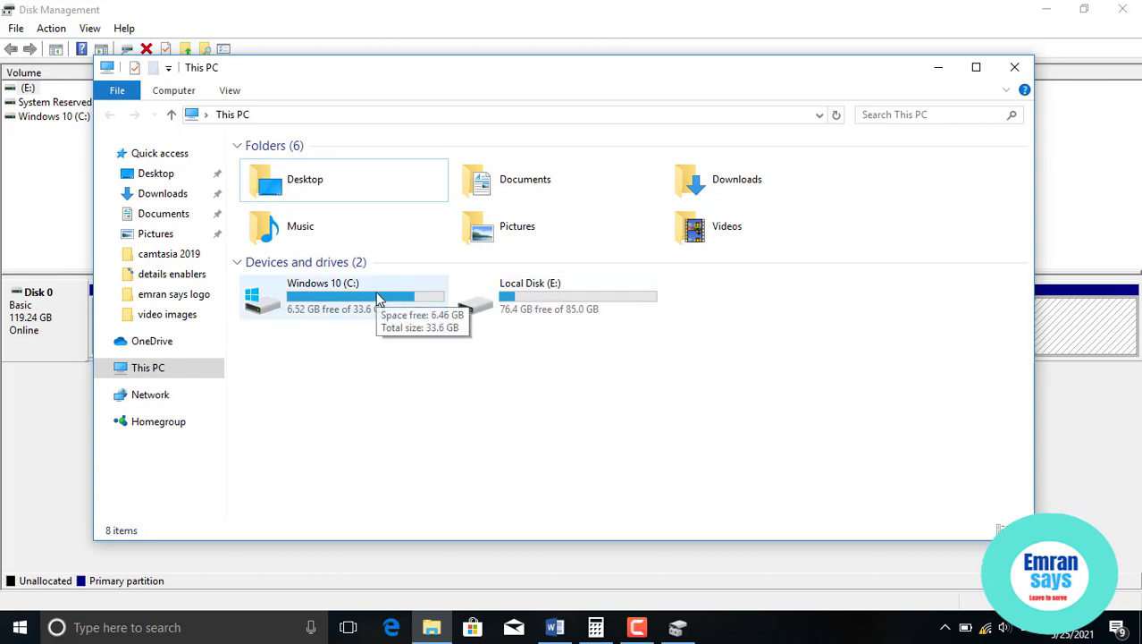
pyautogui.click(677, 628)
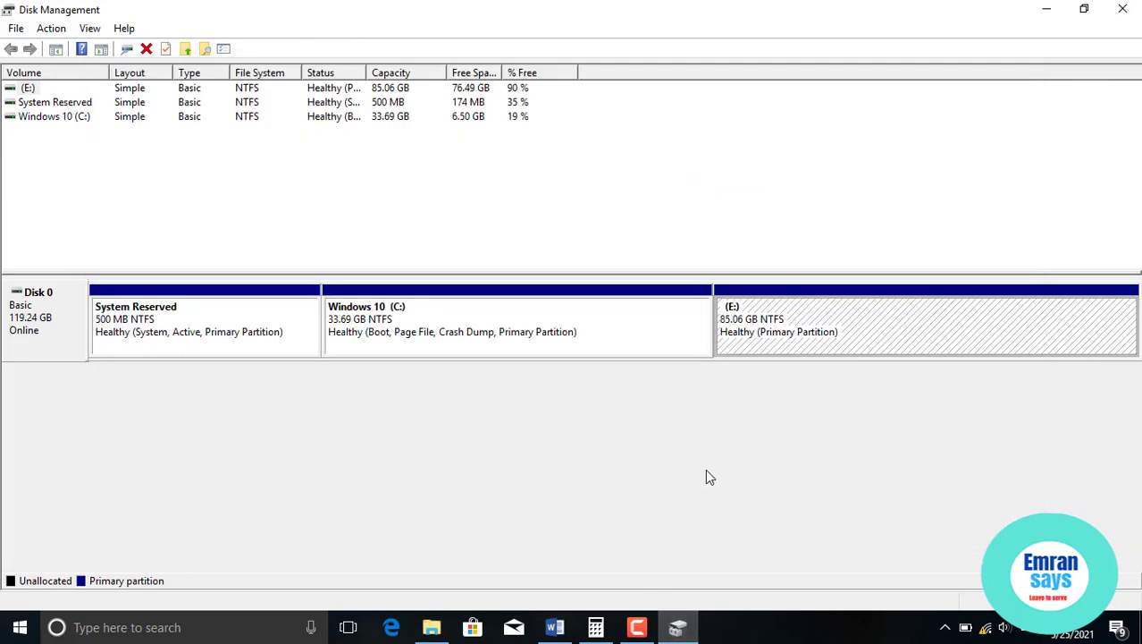
# Open the shrink settings for volume E: and calculate 1024 × 70 in Calculator for the shrink amount.
pyautogui.rightClick(755, 329)
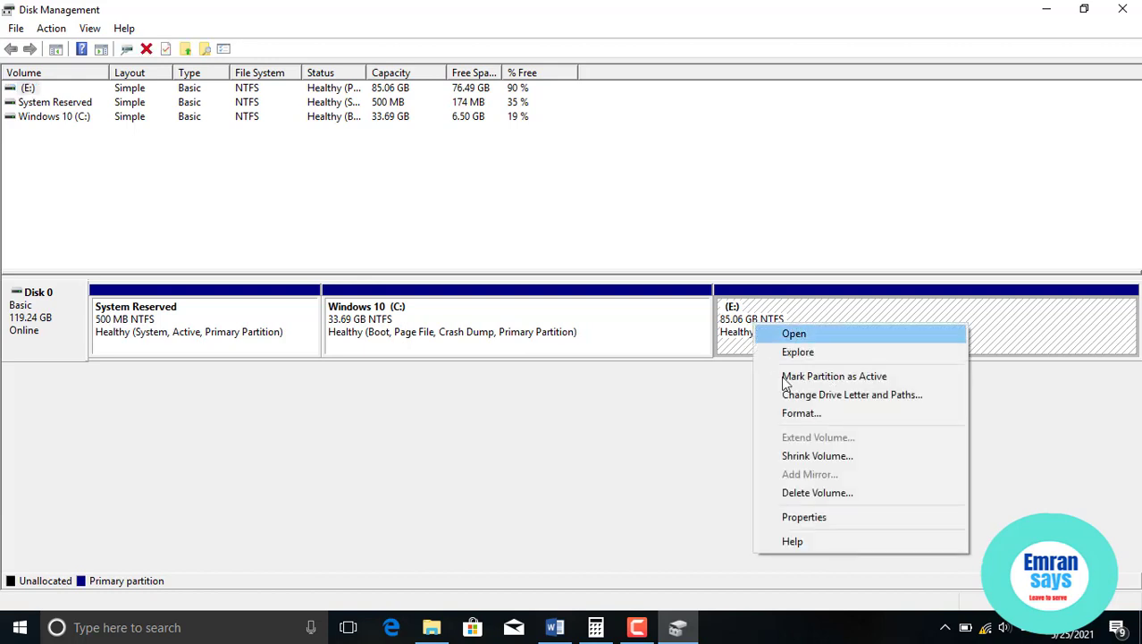
pyautogui.click(809, 456)
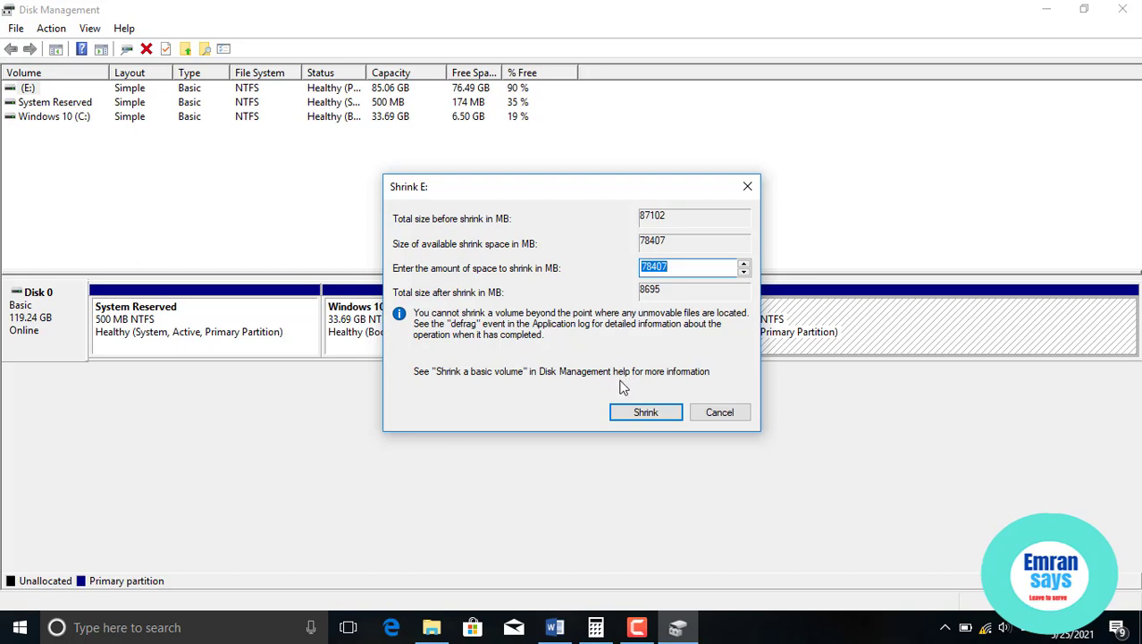
pyautogui.moveTo(595, 625)
pyautogui.click(596, 626)
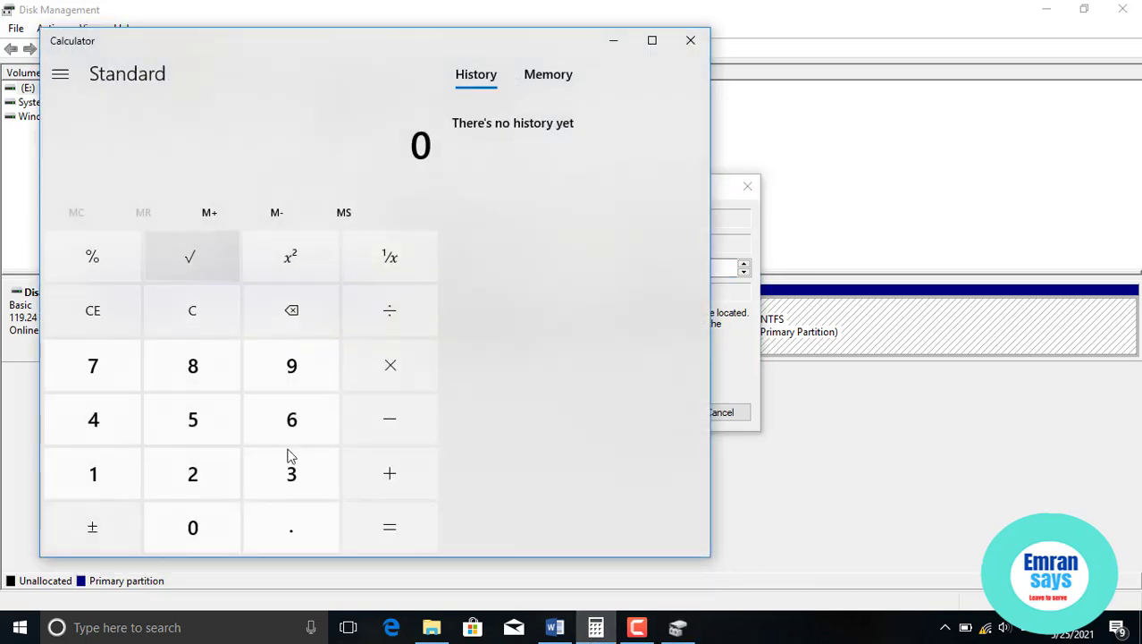
pyautogui.click(87, 476)
pyautogui.click(192, 524)
pyautogui.click(183, 469)
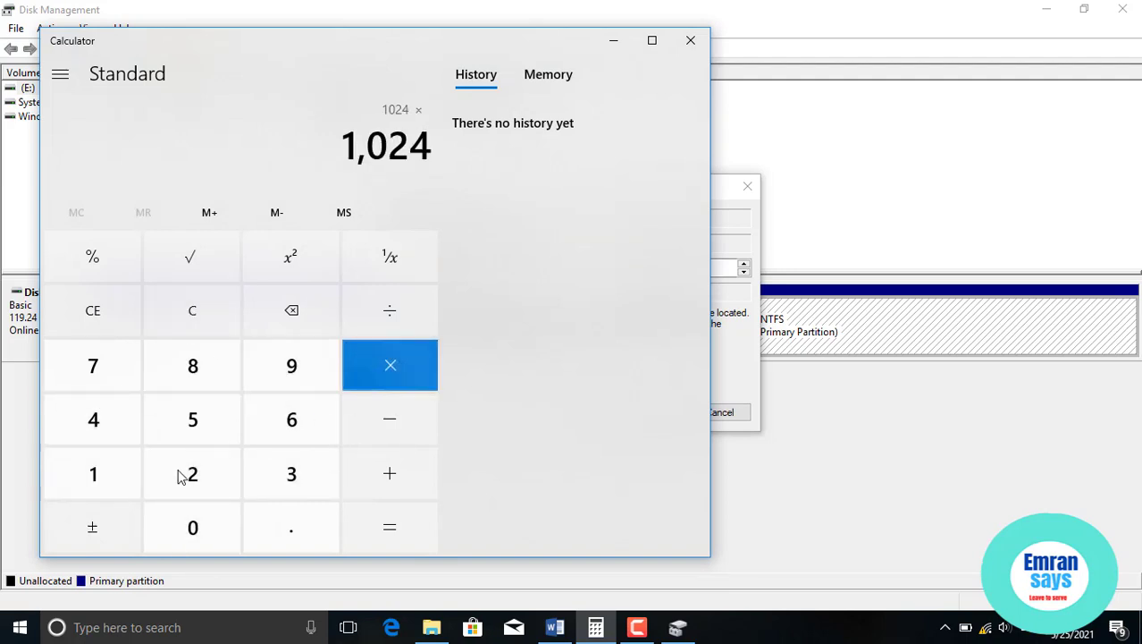
pyautogui.click(380, 388)
pyautogui.click(90, 362)
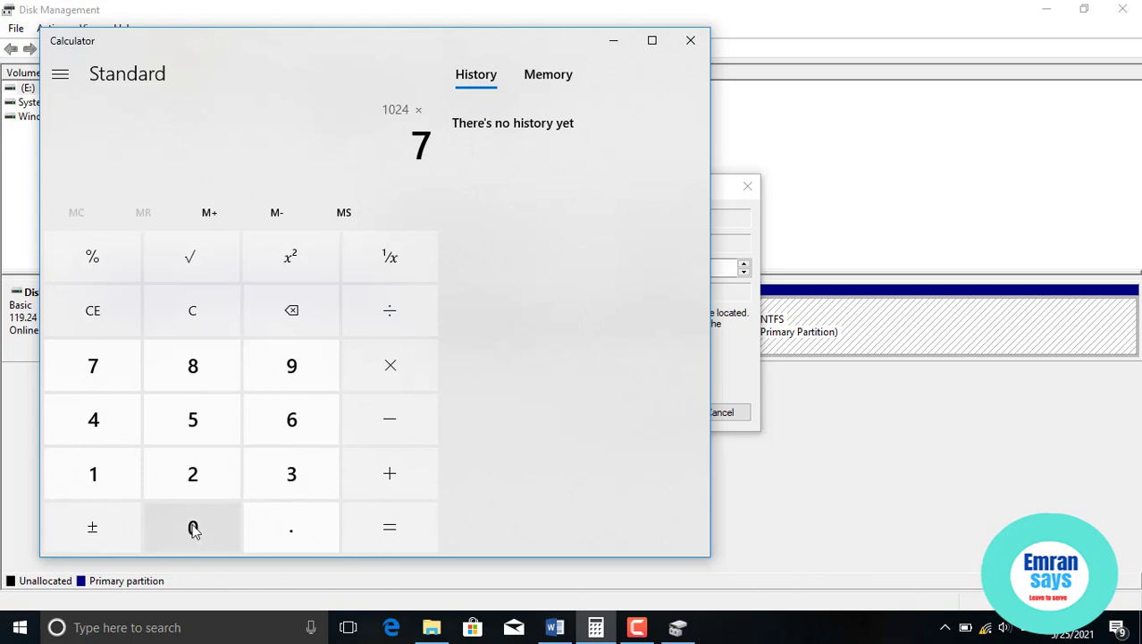
pyautogui.click(192, 526)
pyautogui.click(382, 534)
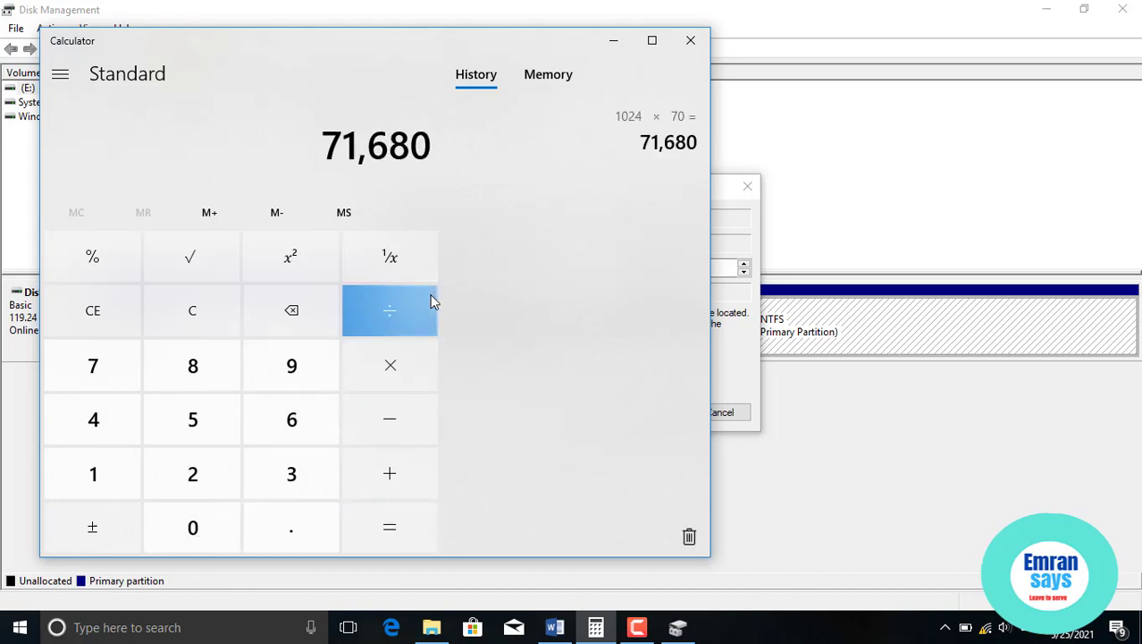
# Try to shrink volume E: by 71680 MB in Disk Management.
pyautogui.click(614, 47)
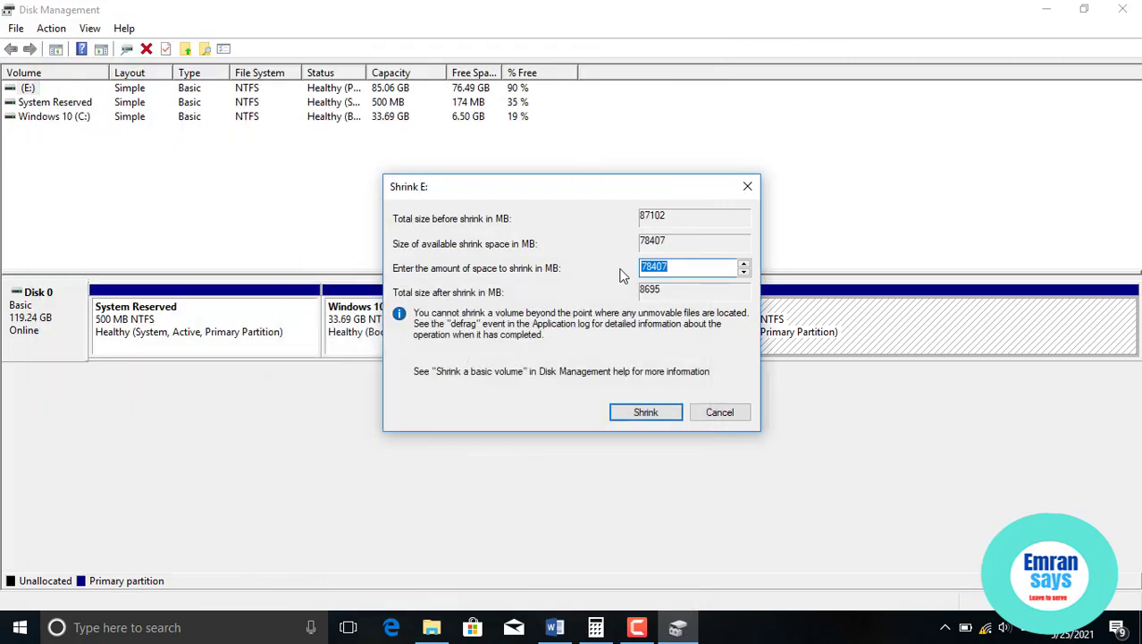
pyautogui.write('71680')
pyautogui.click(644, 413)
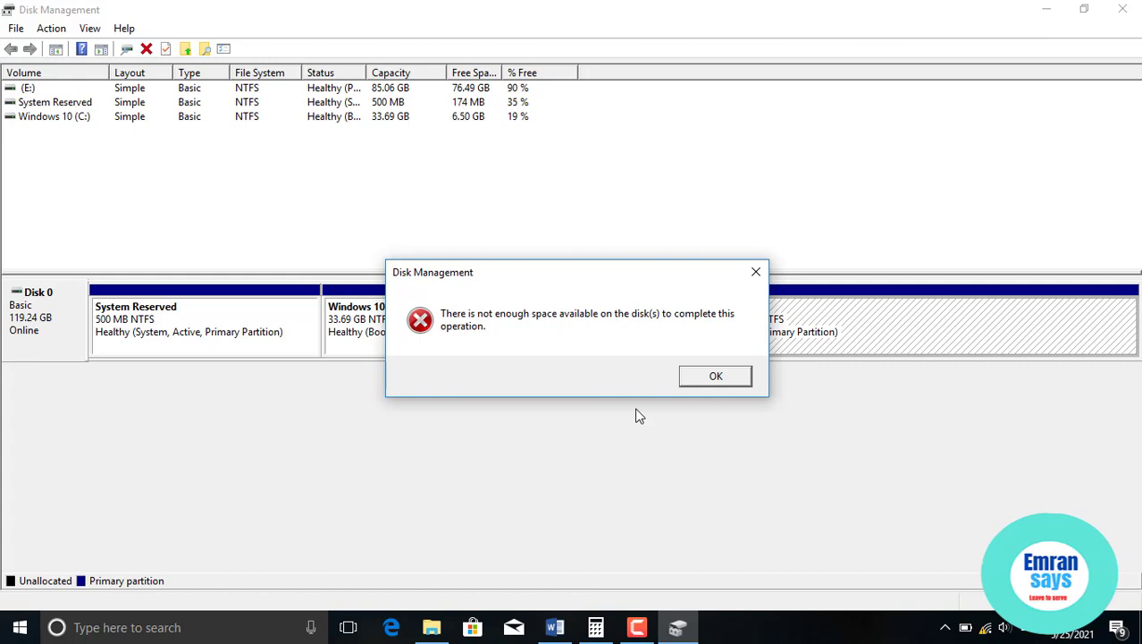
pyautogui.click(714, 375)
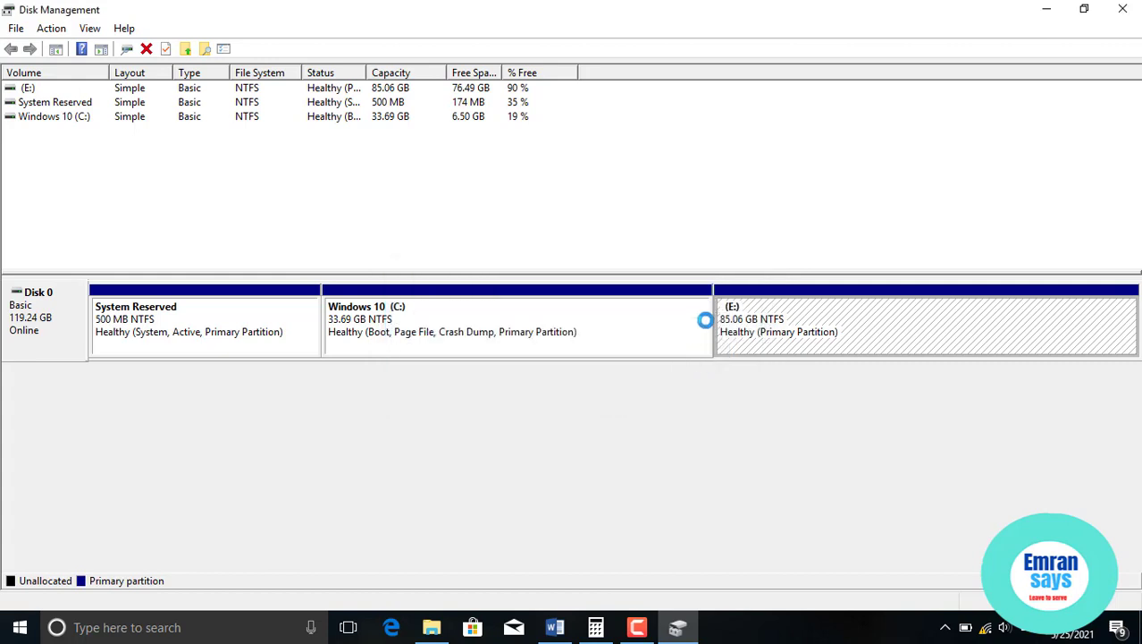
# Open the shrink settings for volume E: again and calculate 65 × 1024 in Calculator for a smaller shrink amount.
pyautogui.rightClick(753, 346)
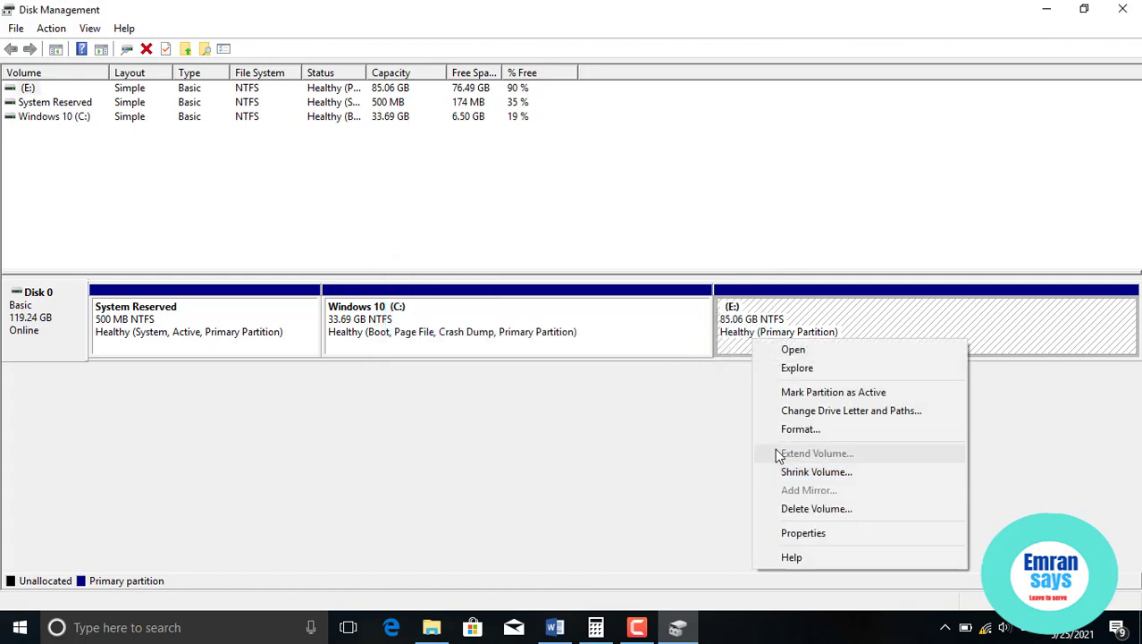
pyautogui.click(803, 474)
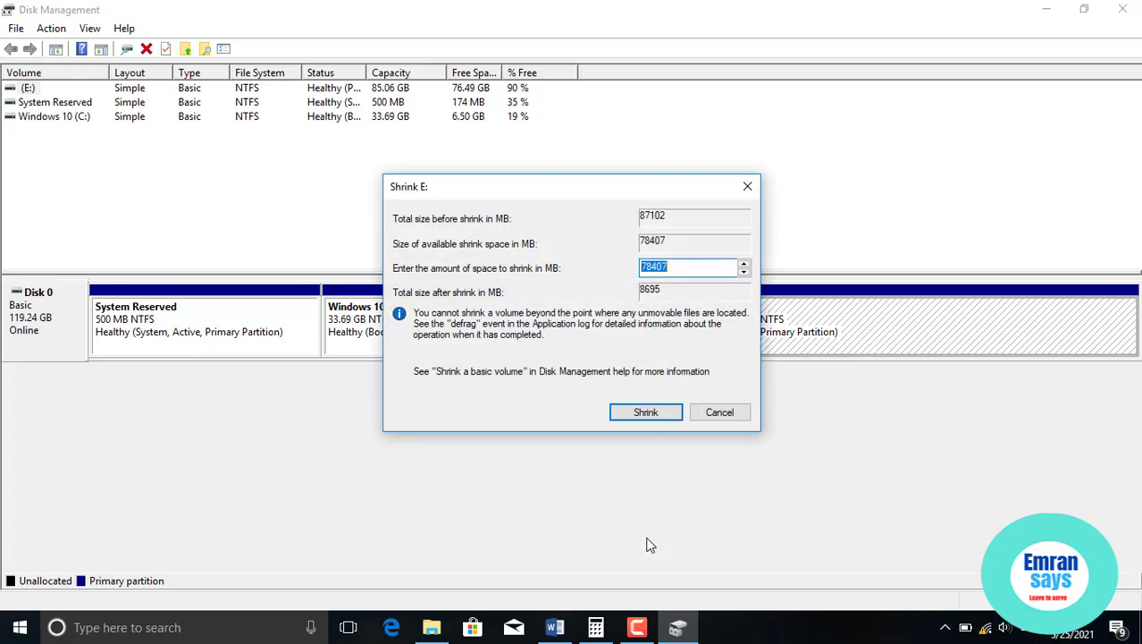
pyautogui.click(596, 627)
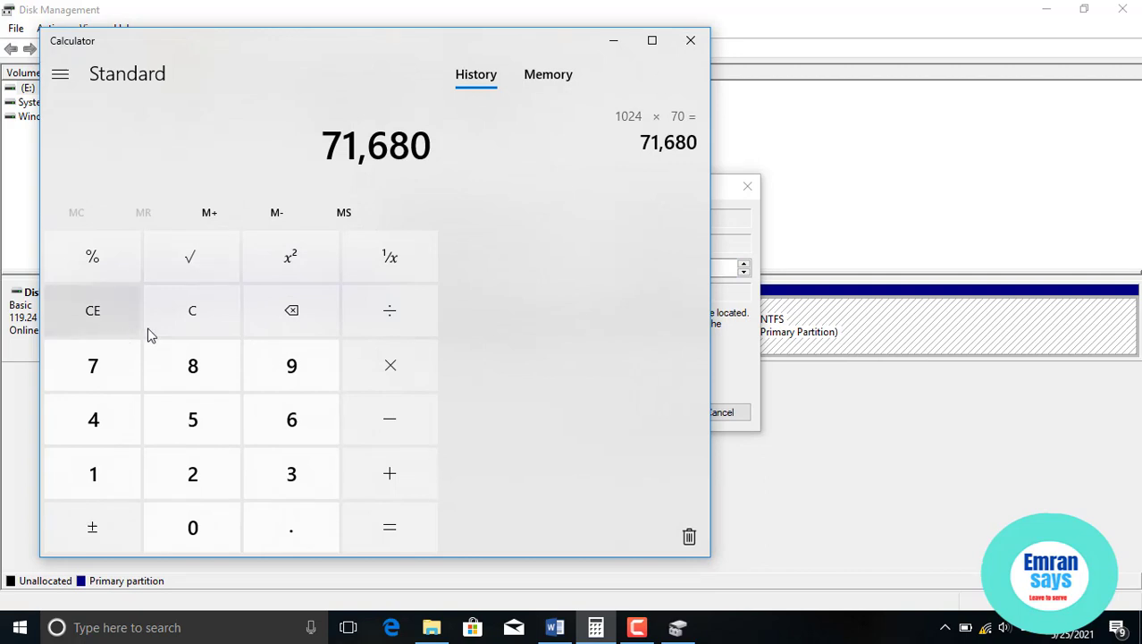
pyautogui.click(176, 311)
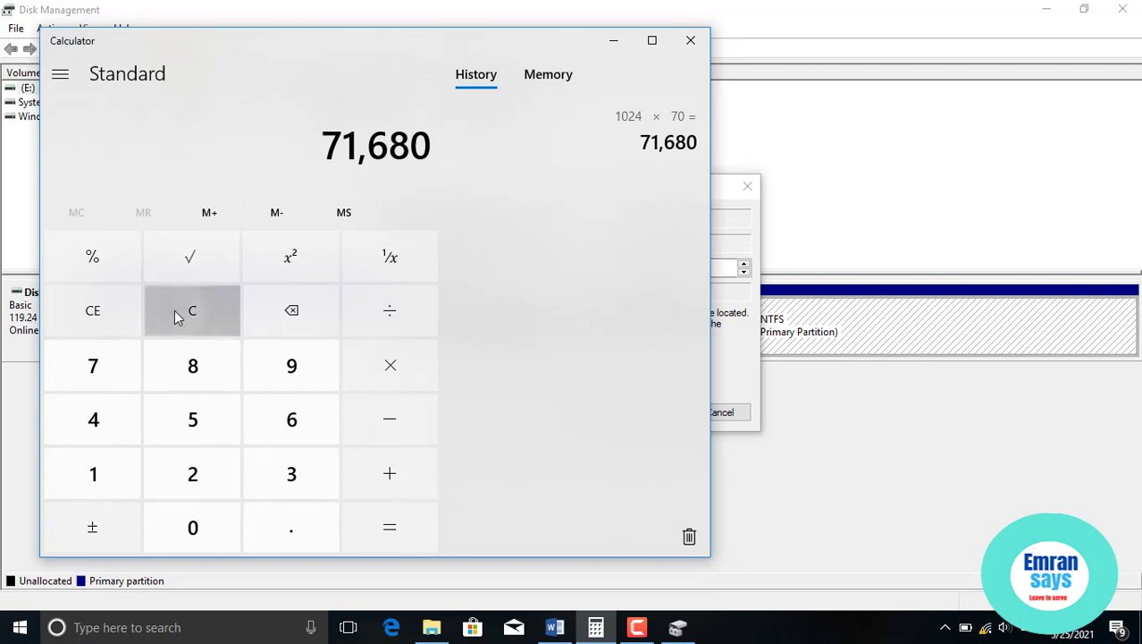
pyautogui.click(298, 421)
pyautogui.click(198, 420)
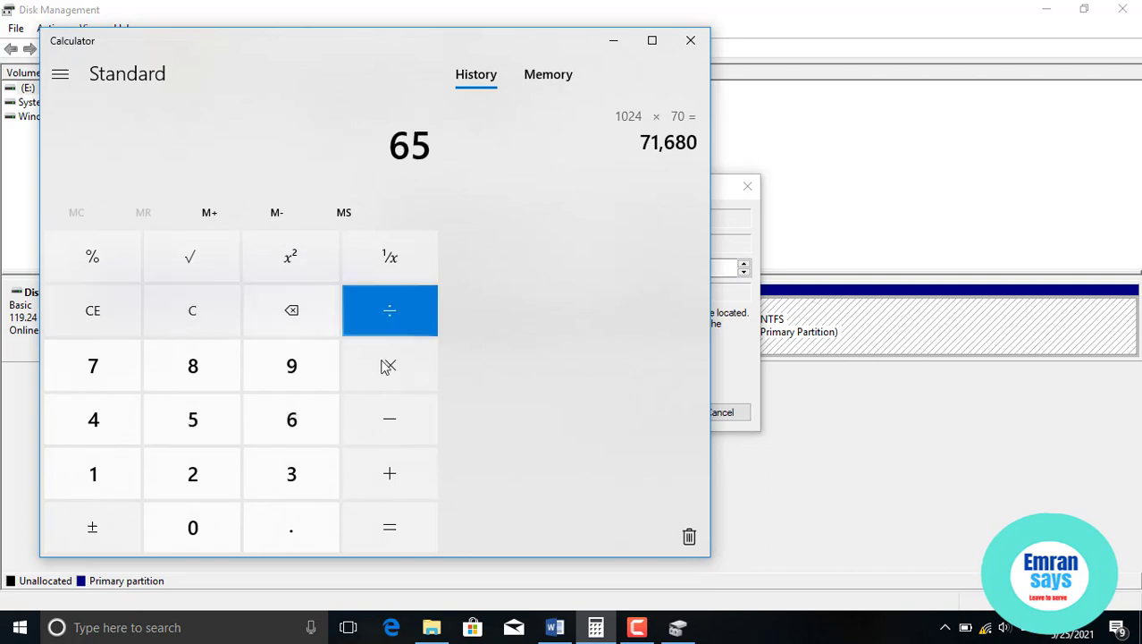
pyautogui.click(390, 365)
pyautogui.click(96, 474)
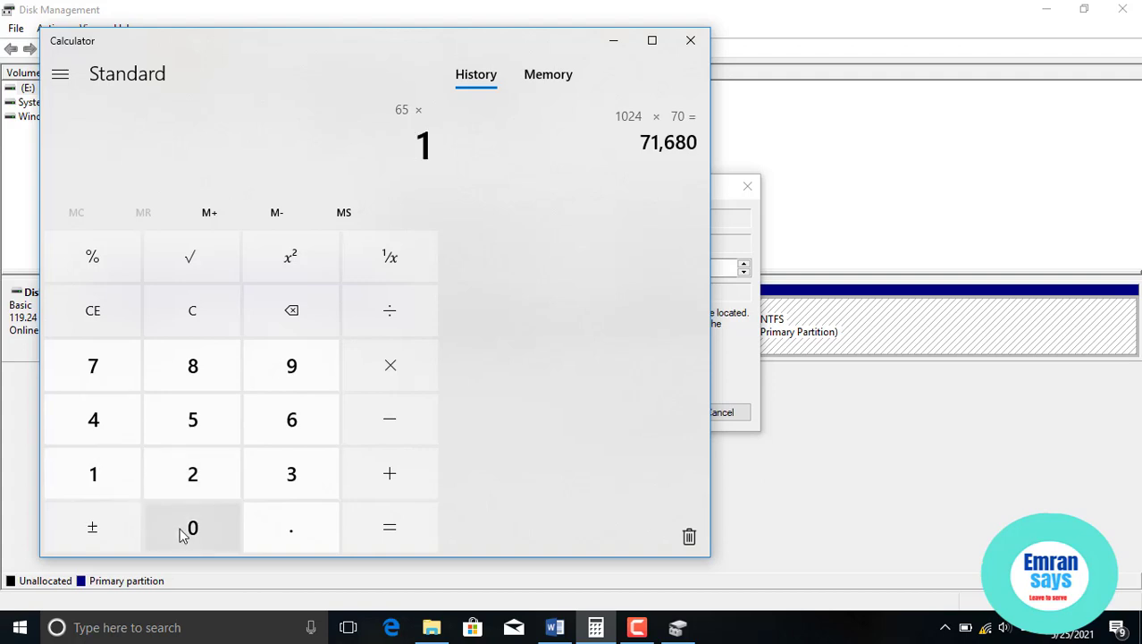
pyautogui.click(185, 527)
pyautogui.click(117, 432)
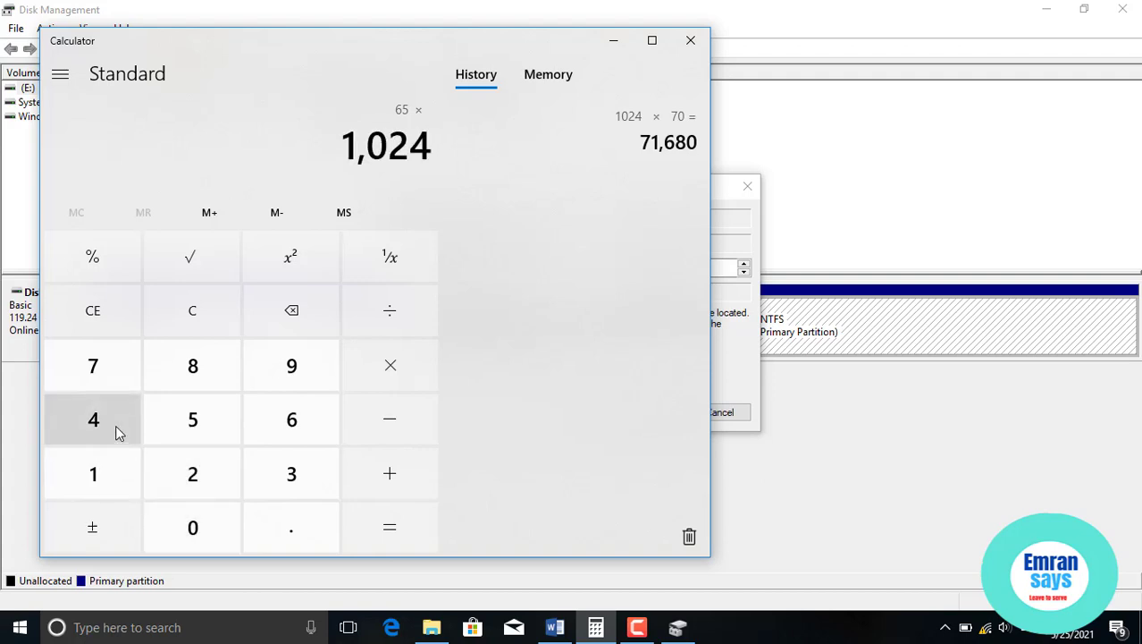
pyautogui.click(390, 526)
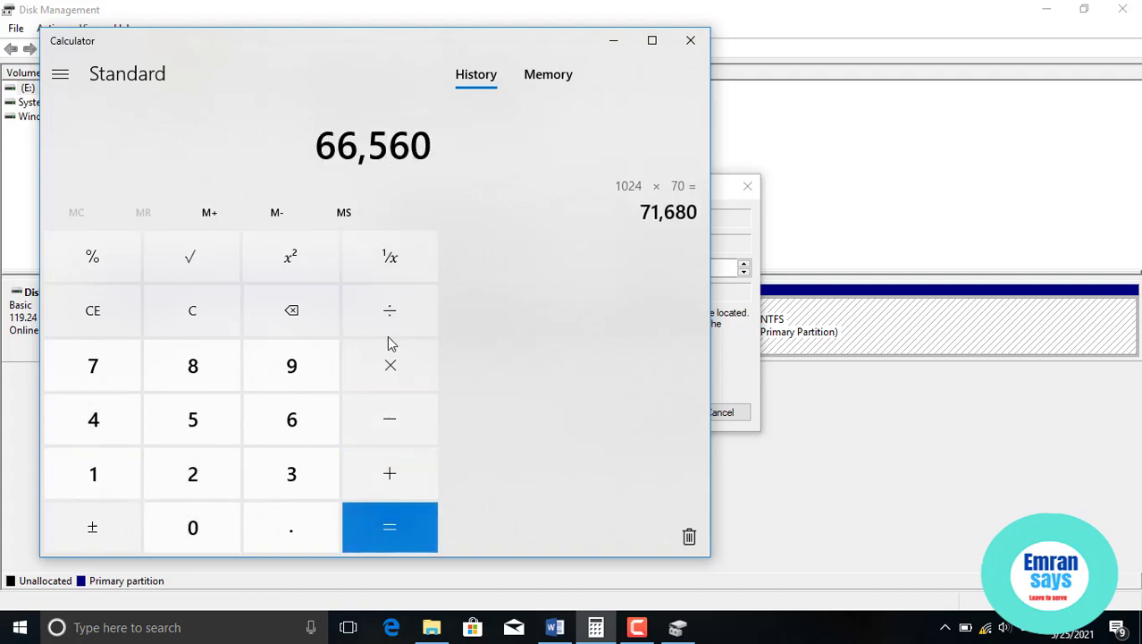
# Shrink volume E: by 66560 MB in Disk Management.
pyautogui.click(611, 41)
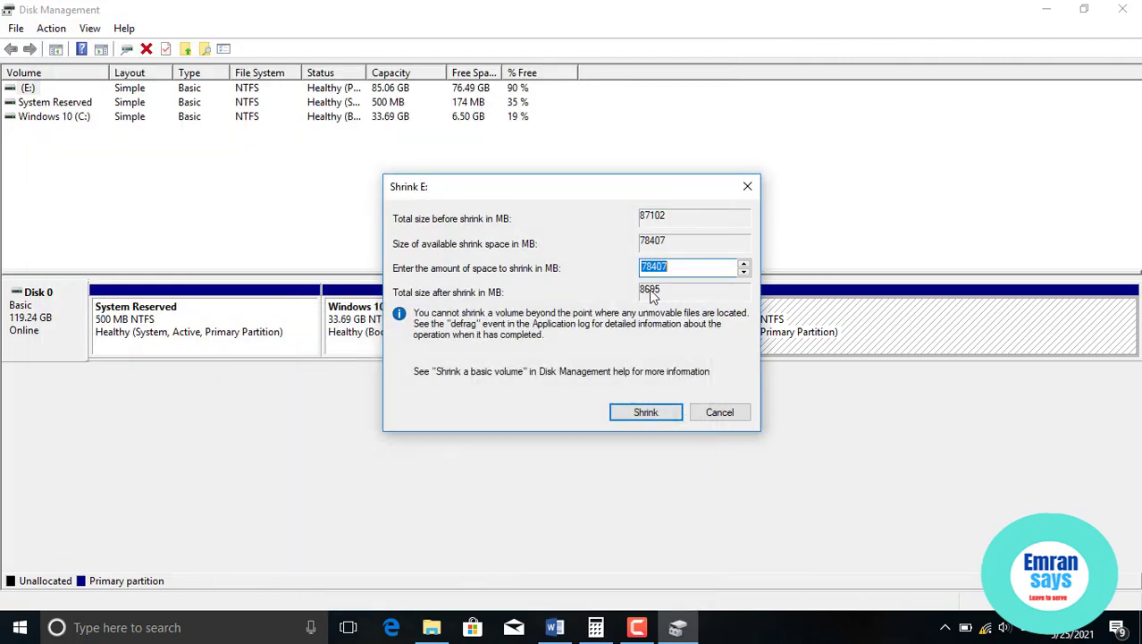
pyautogui.write('66560')
pyautogui.click(647, 413)
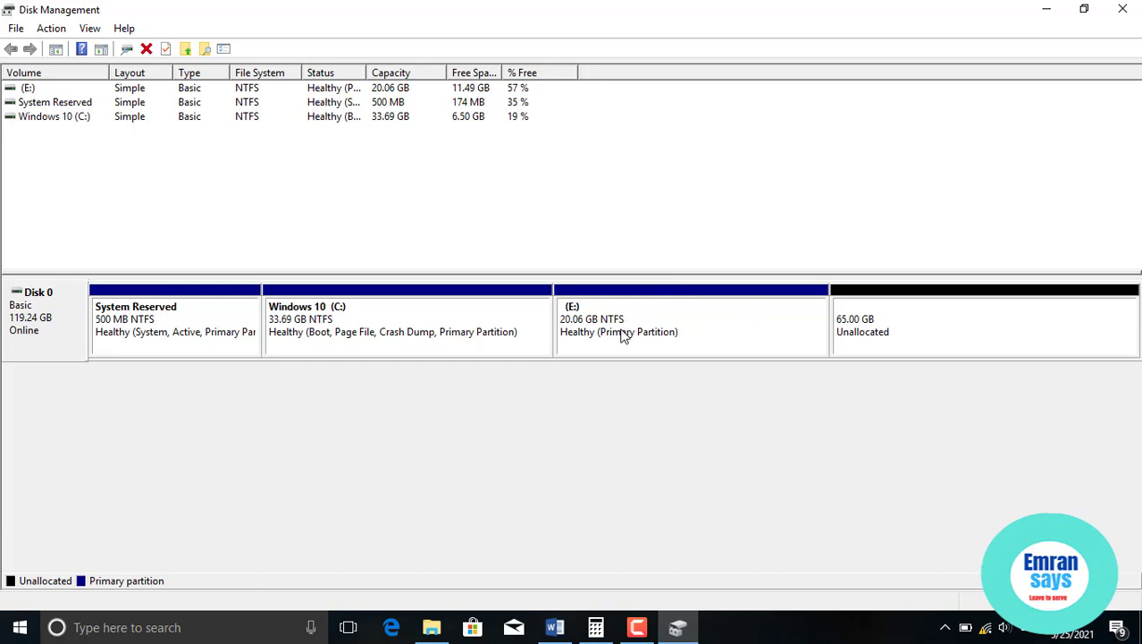
pyautogui.rightClick(875, 334)
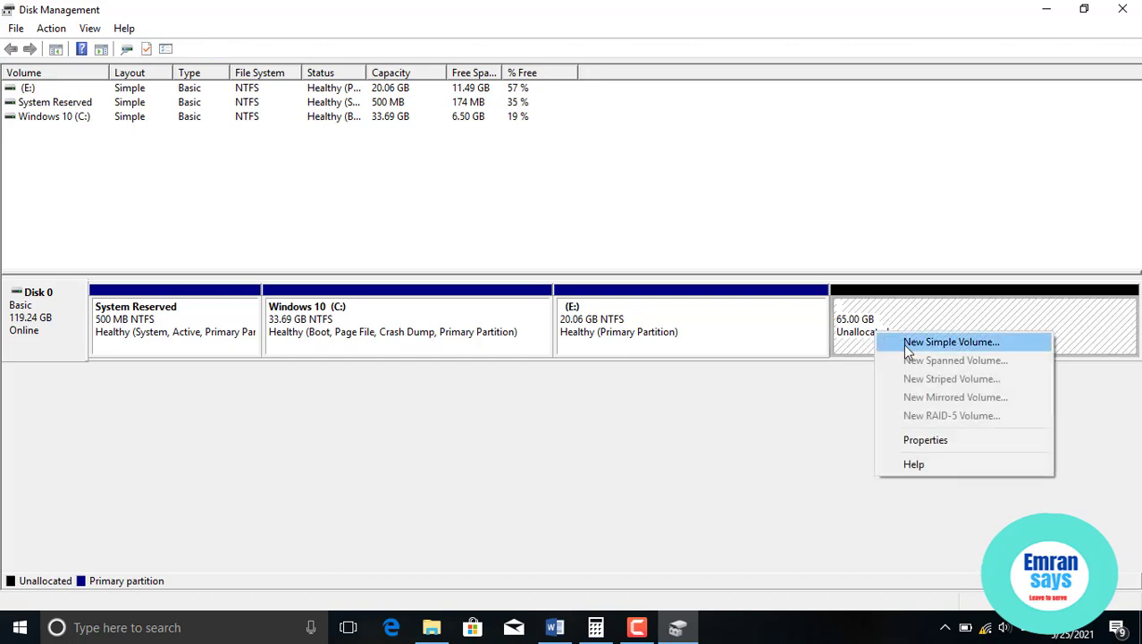
pyautogui.click(906, 344)
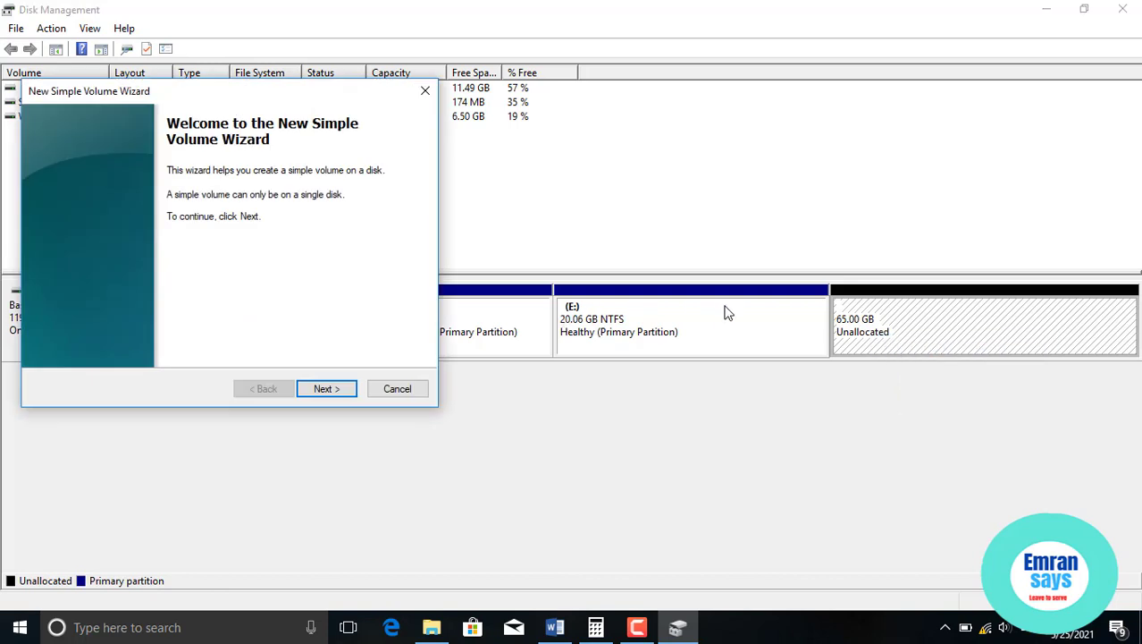
pyautogui.click(397, 388)
pyautogui.rightClick(876, 339)
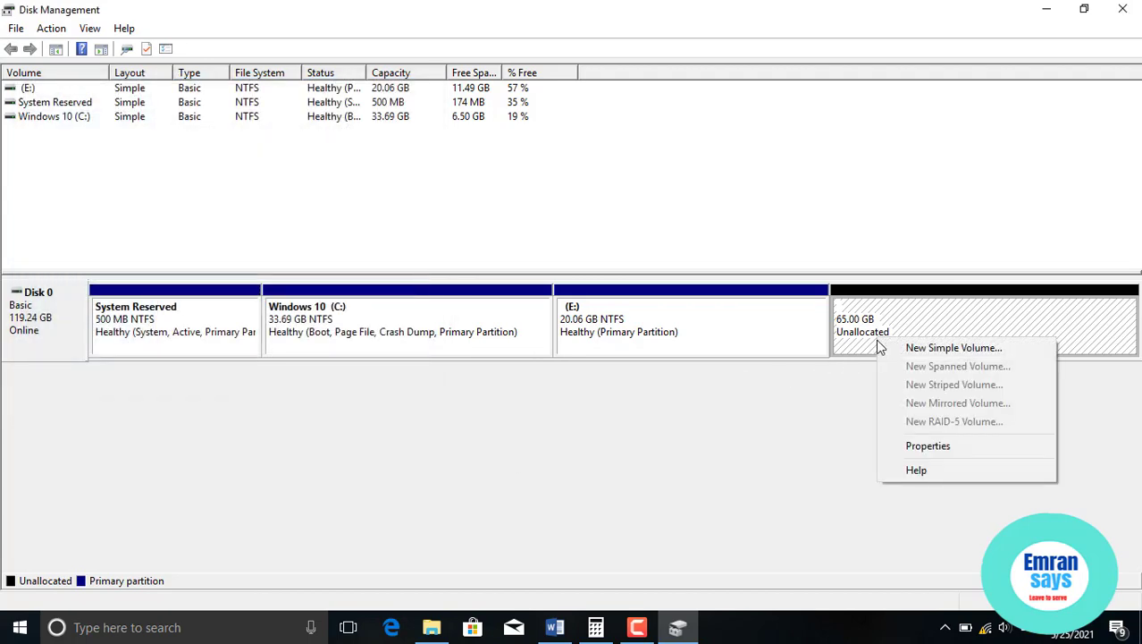
pyautogui.click(904, 346)
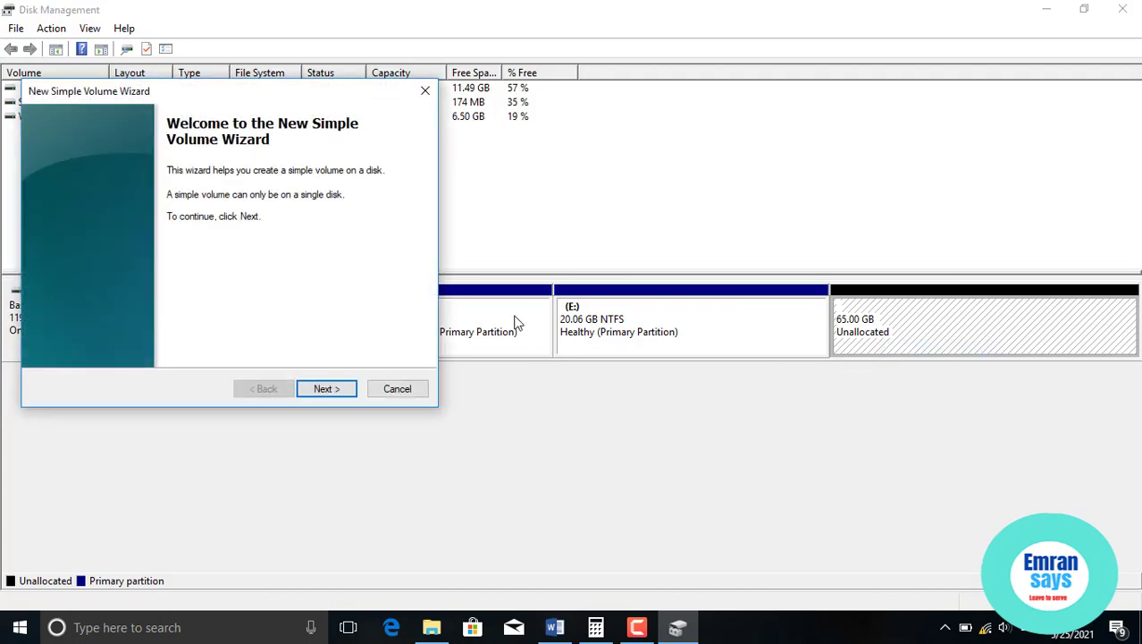
pyautogui.click(384, 391)
# Create a quick-formatted NTFS simple volume from all the unallocated space, with drive letter D and the label New Volume.
pyautogui.rightClick(870, 331)
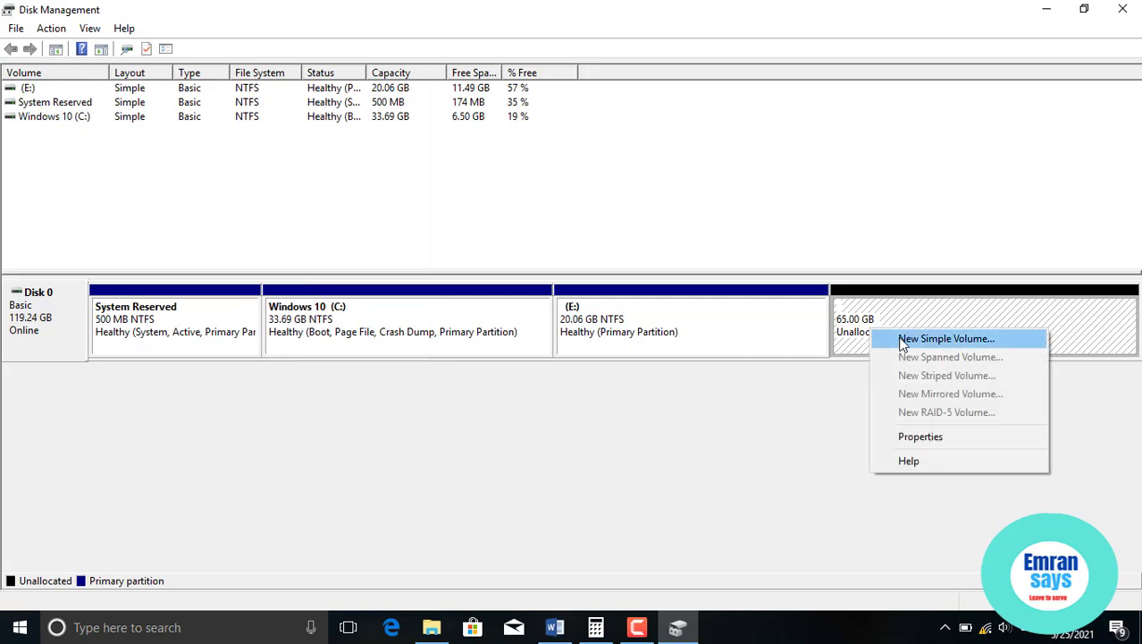
pyautogui.click(904, 345)
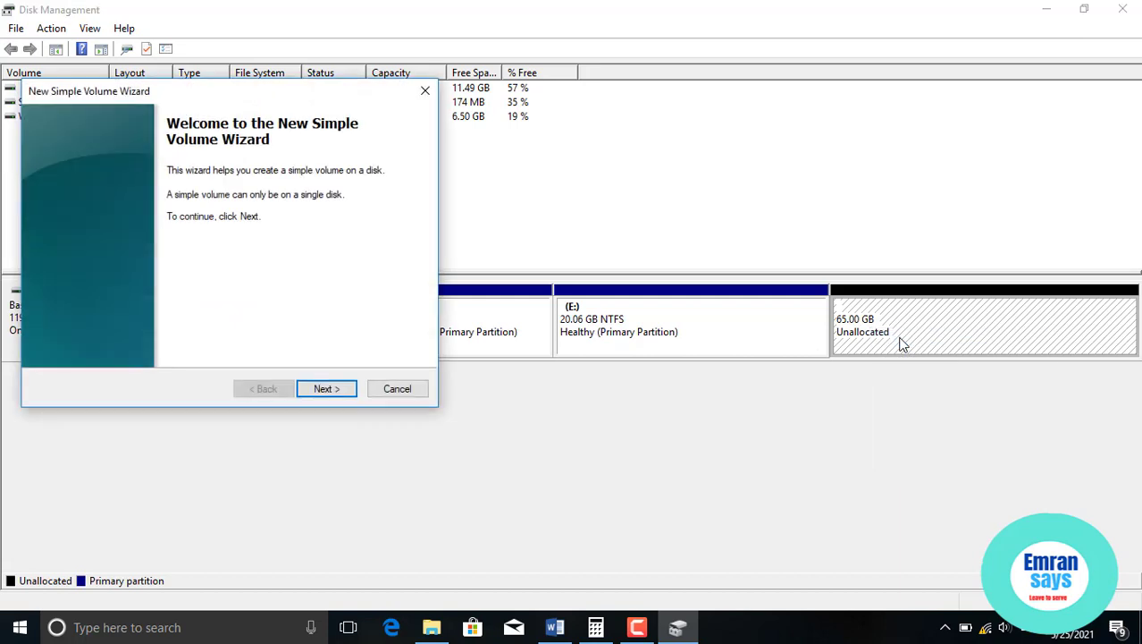
pyautogui.click(335, 388)
pyautogui.click(332, 390)
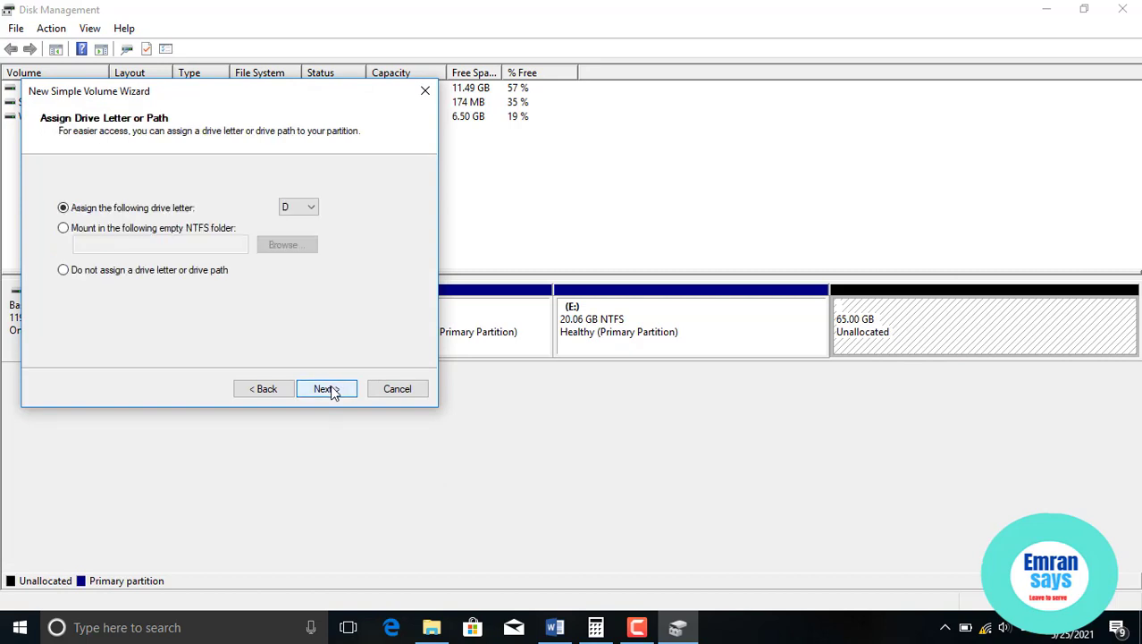
pyautogui.click(332, 389)
pyautogui.click(332, 390)
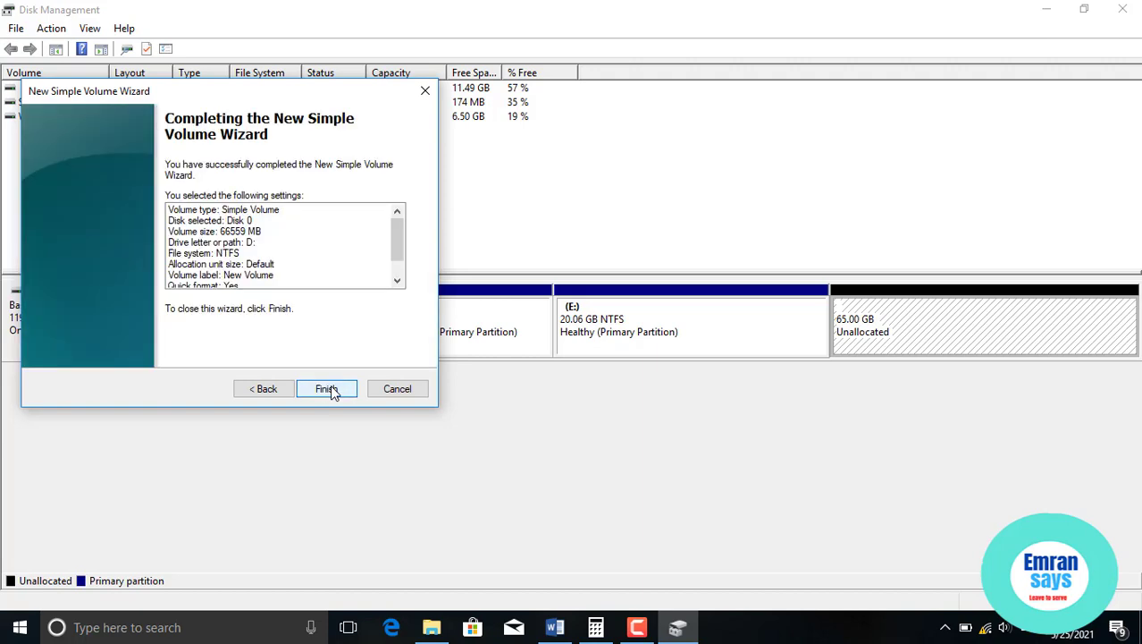
pyautogui.click(327, 390)
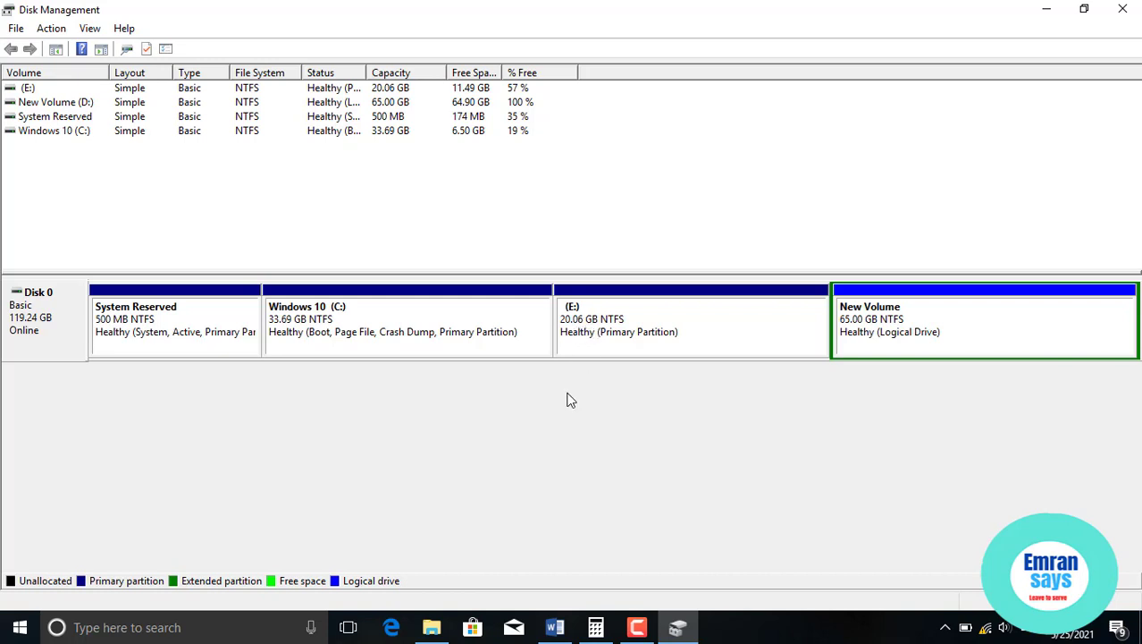
# Move the ecommerece, softwares and vlogging folders from drive E: to New Volume (D:) in File Explorer.
pyautogui.click(432, 629)
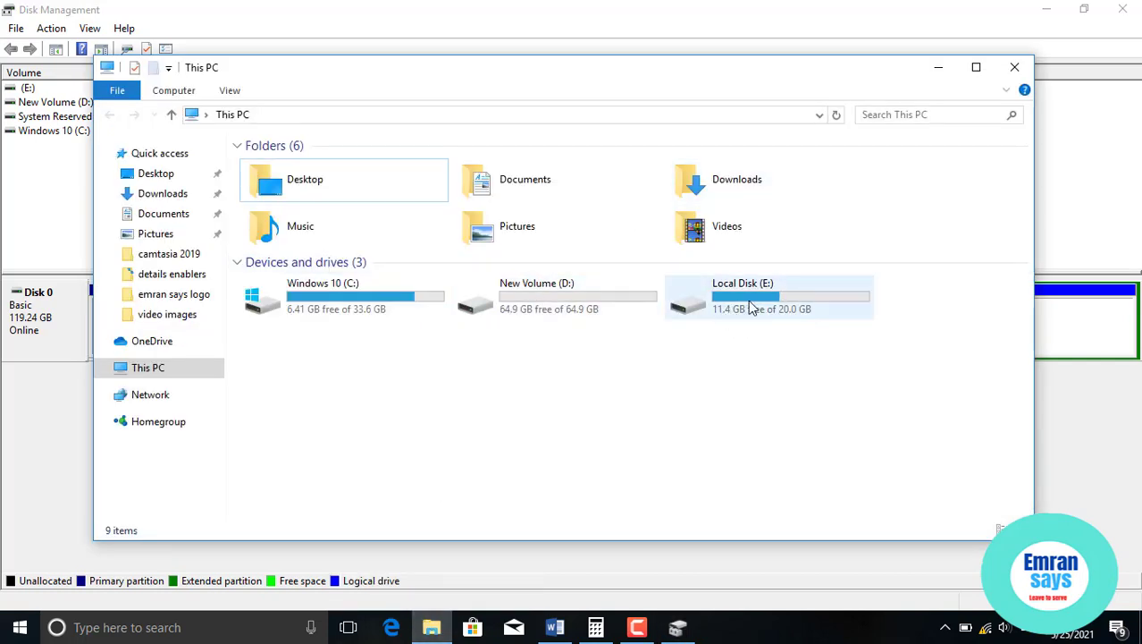
pyautogui.moveTo(566, 304)
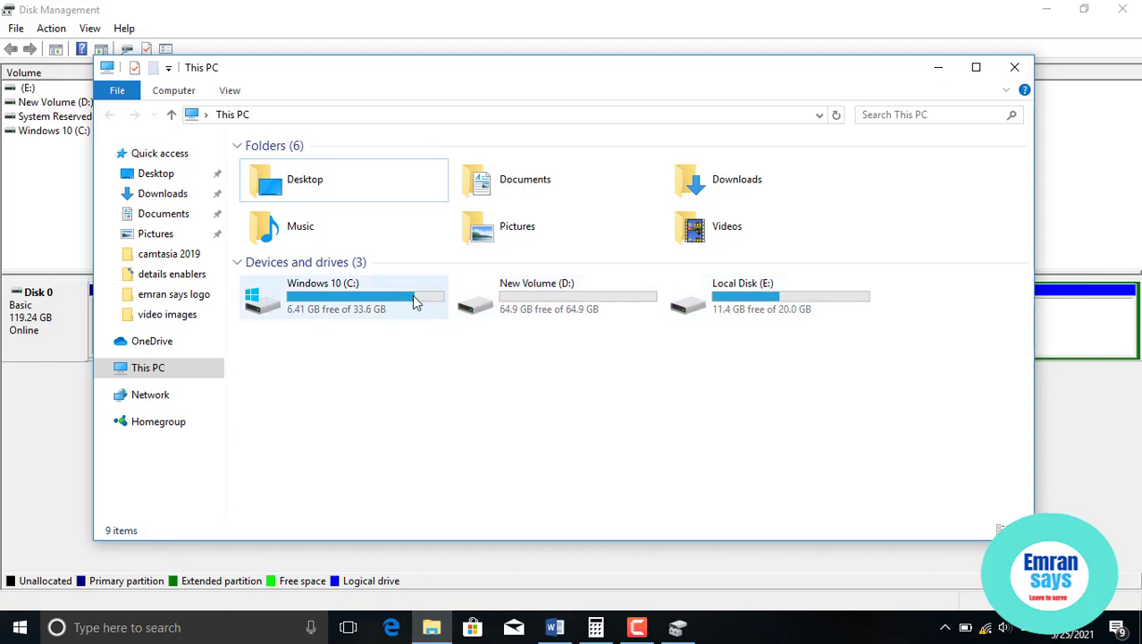
pyautogui.moveTo(604, 305)
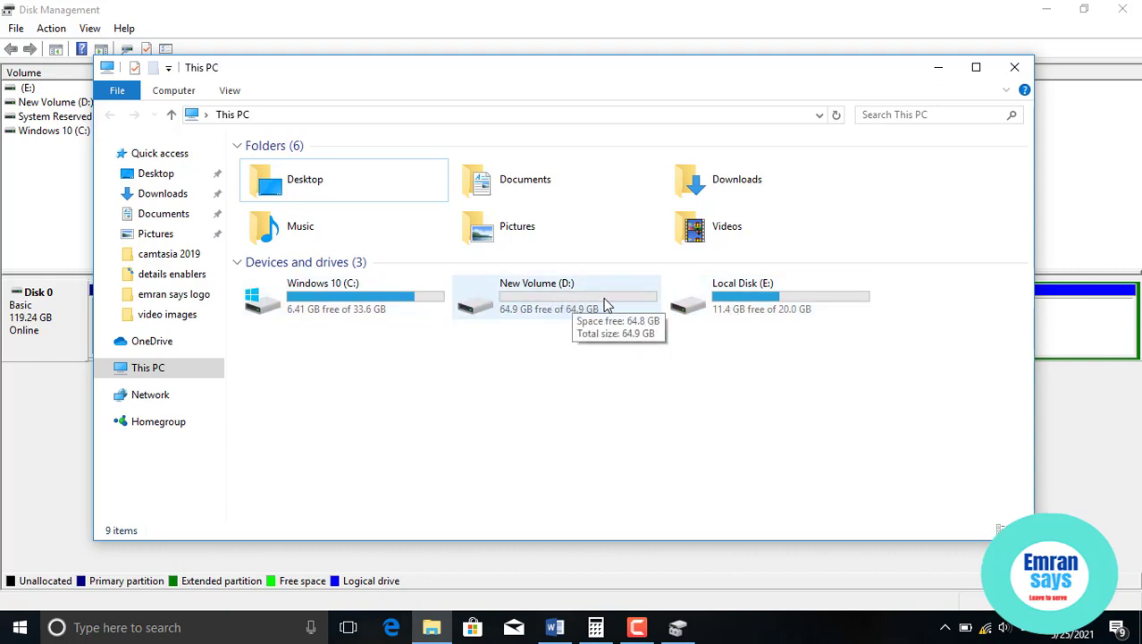
pyautogui.doubleClick(545, 308)
pyautogui.hotkey('ctrl', 'v')
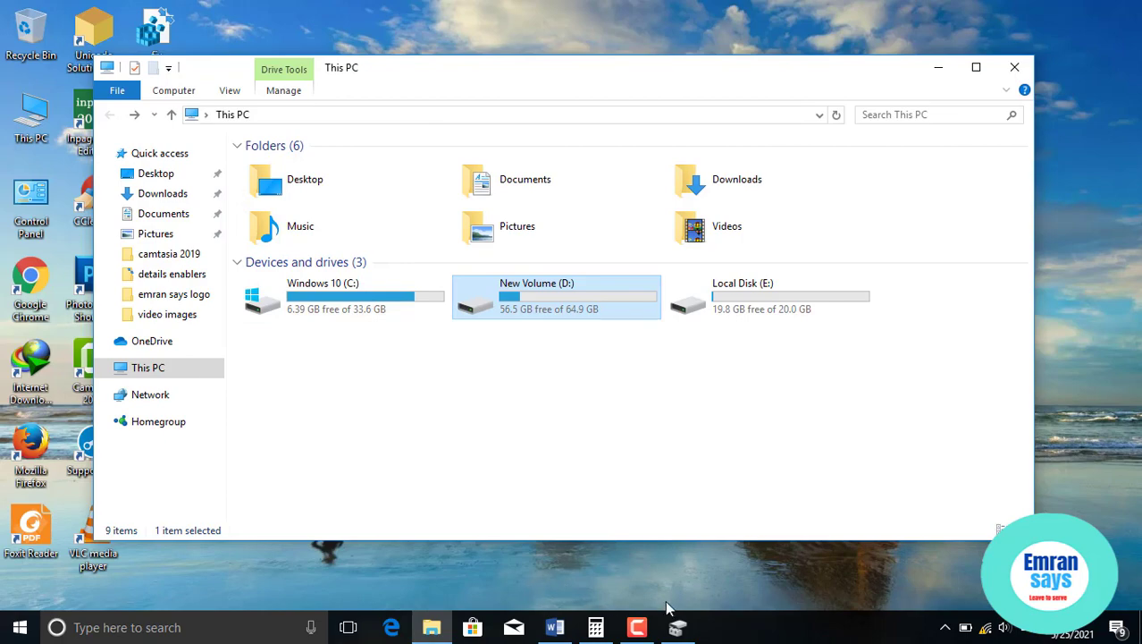
# Check drive E: for remaining files in File Explorer and return to Disk Management.
pyautogui.moveTo(675, 629)
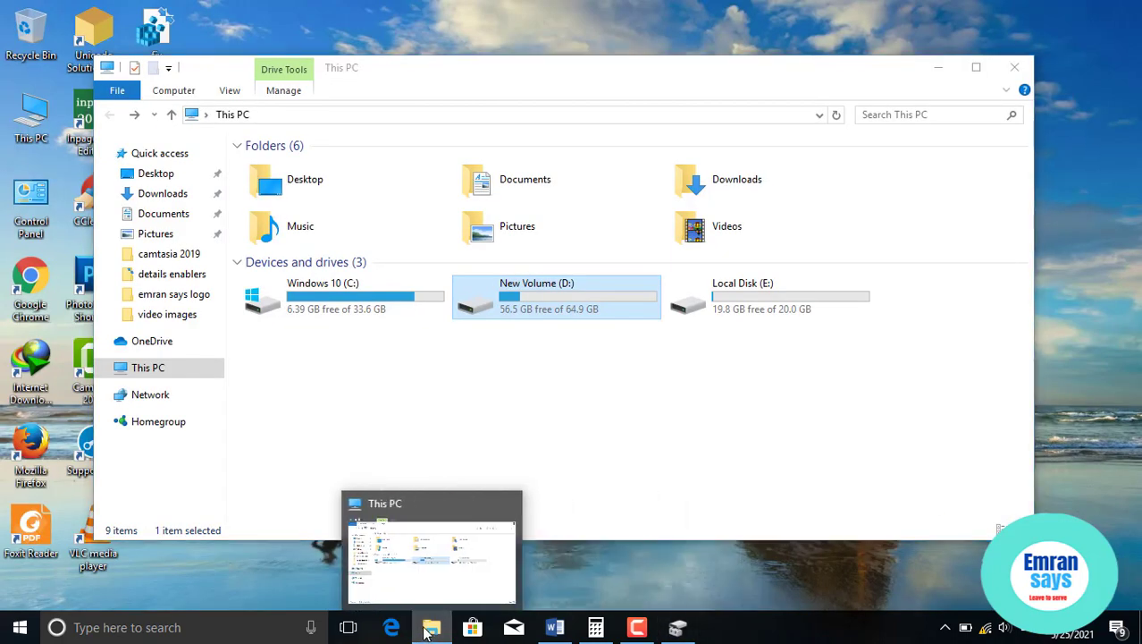
pyautogui.click(430, 628)
pyautogui.click(431, 628)
pyautogui.click(540, 467)
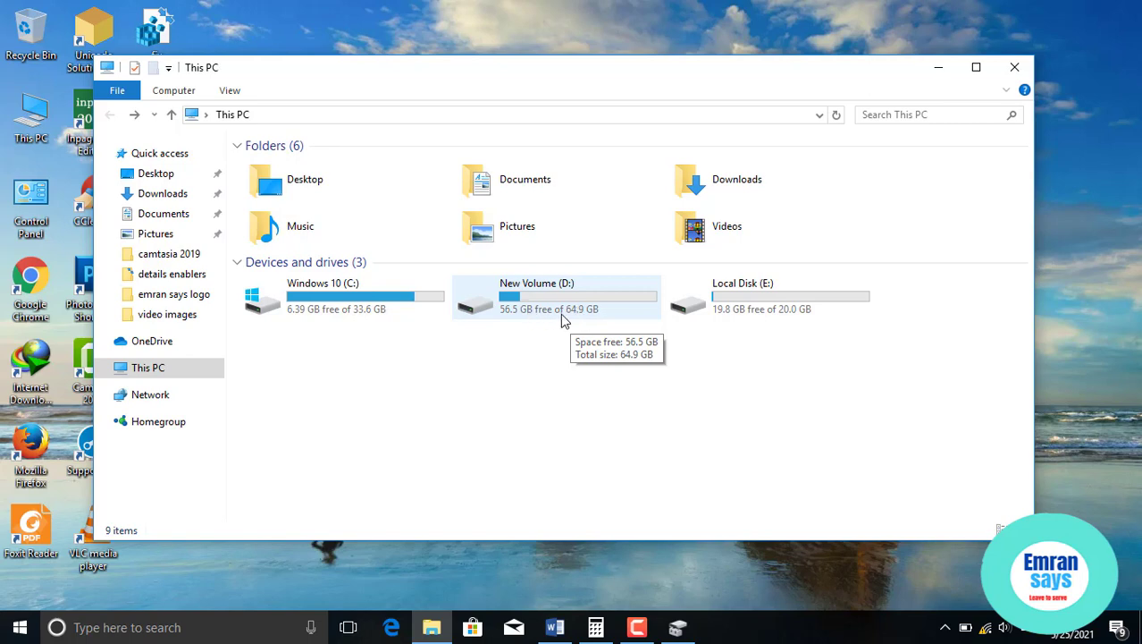
pyautogui.doubleClick(730, 312)
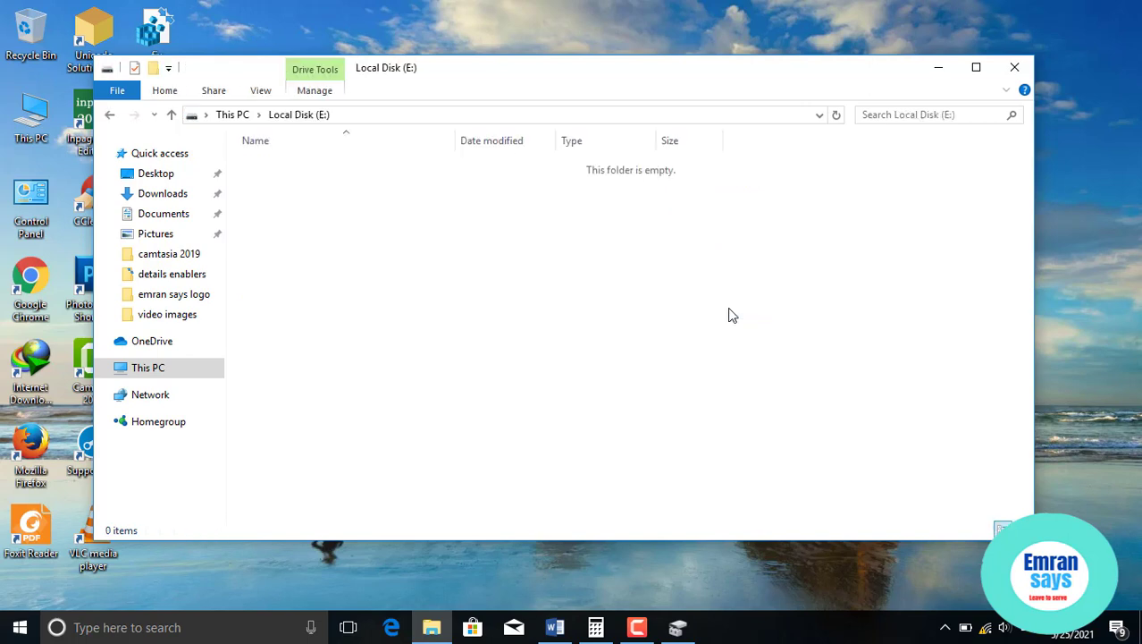
pyautogui.click(110, 115)
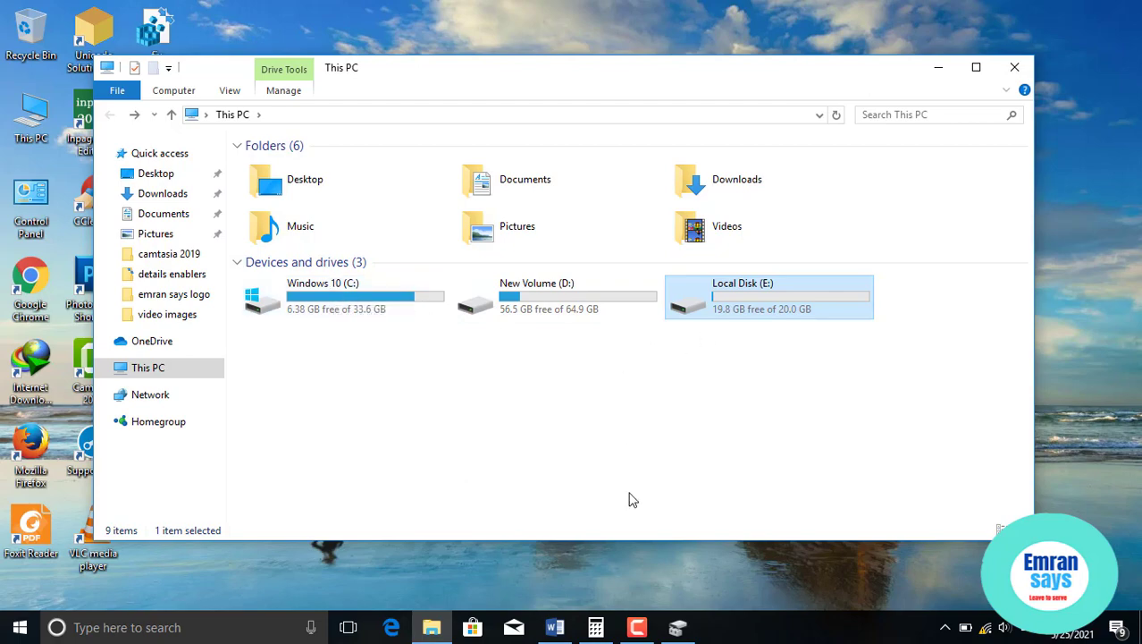
pyautogui.click(681, 626)
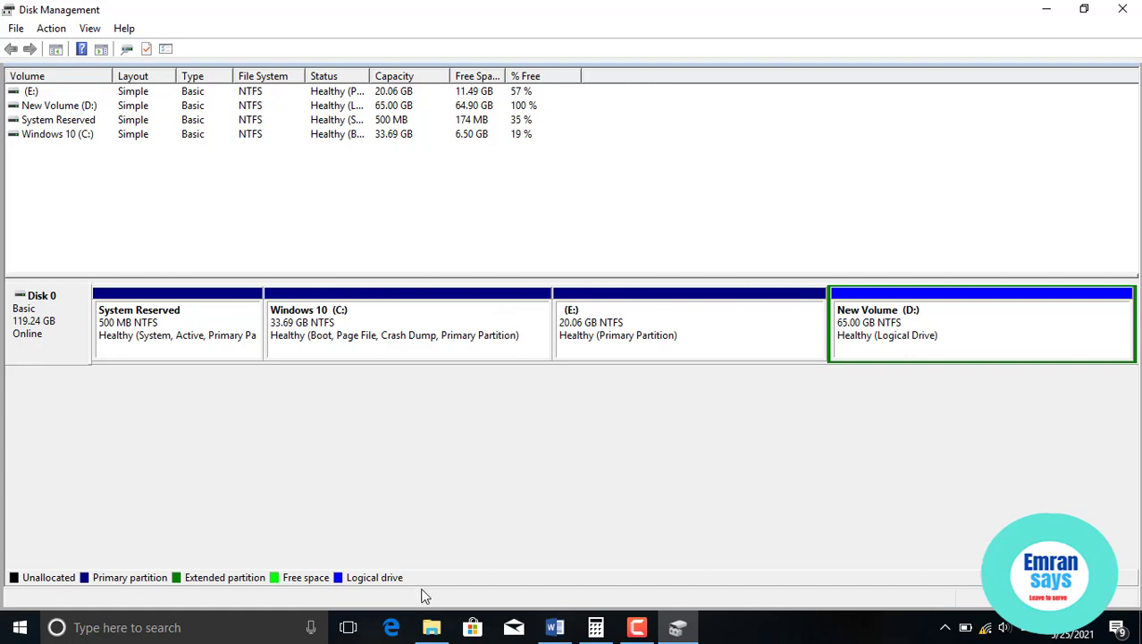
# Inspect the contents of drives D: and E: in File Explorer, finishing back in Disk Management.
pyautogui.click(430, 628)
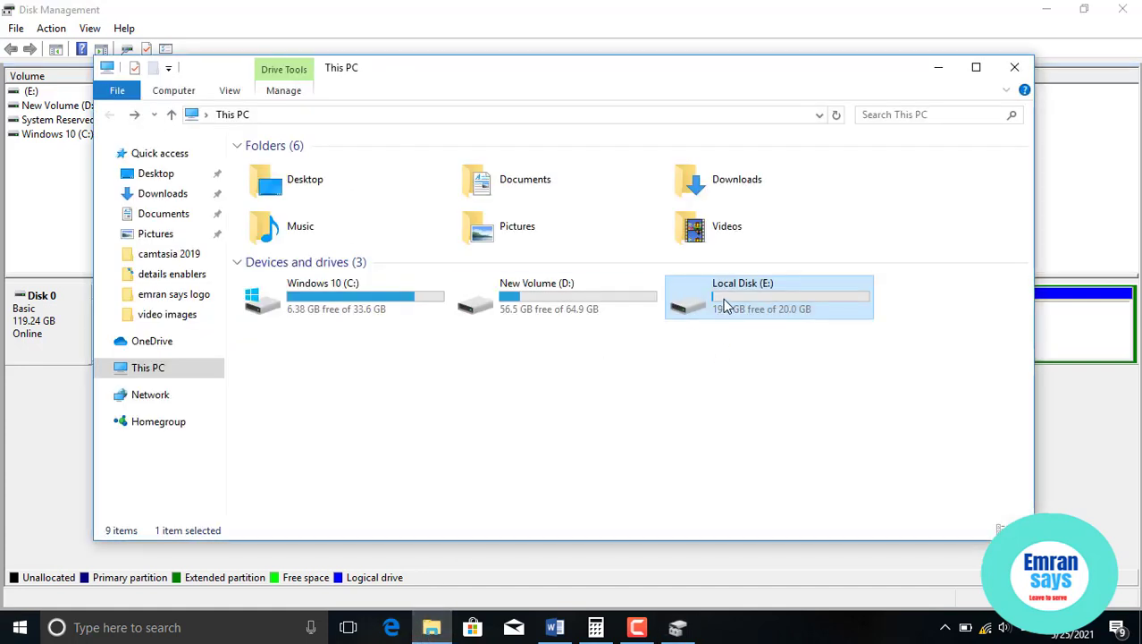
pyautogui.doubleClick(597, 308)
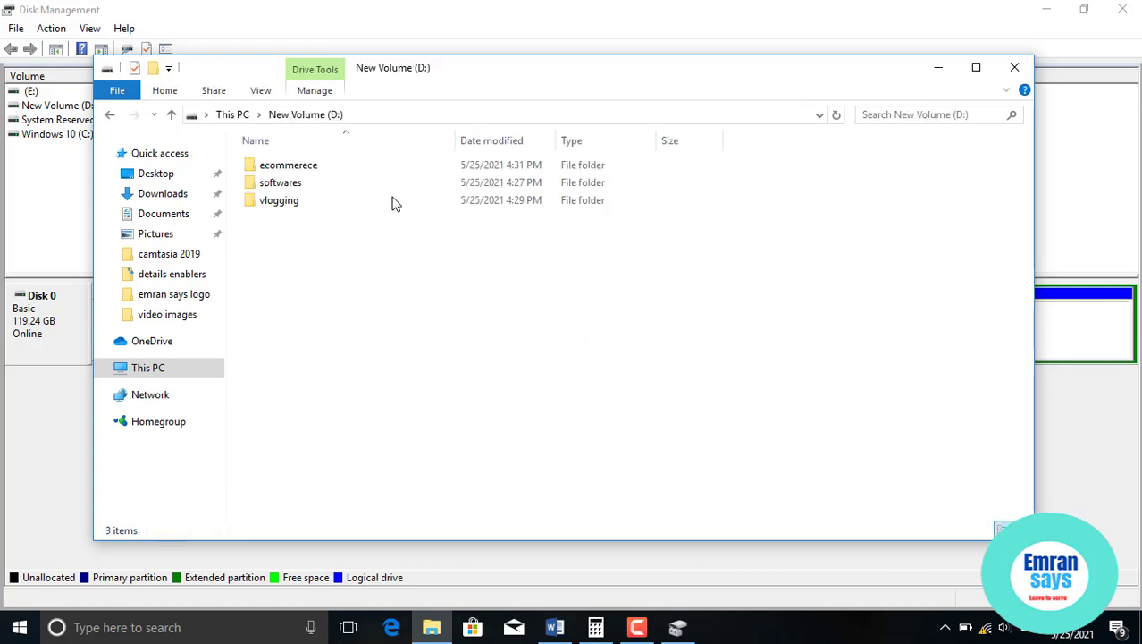
pyautogui.click(109, 114)
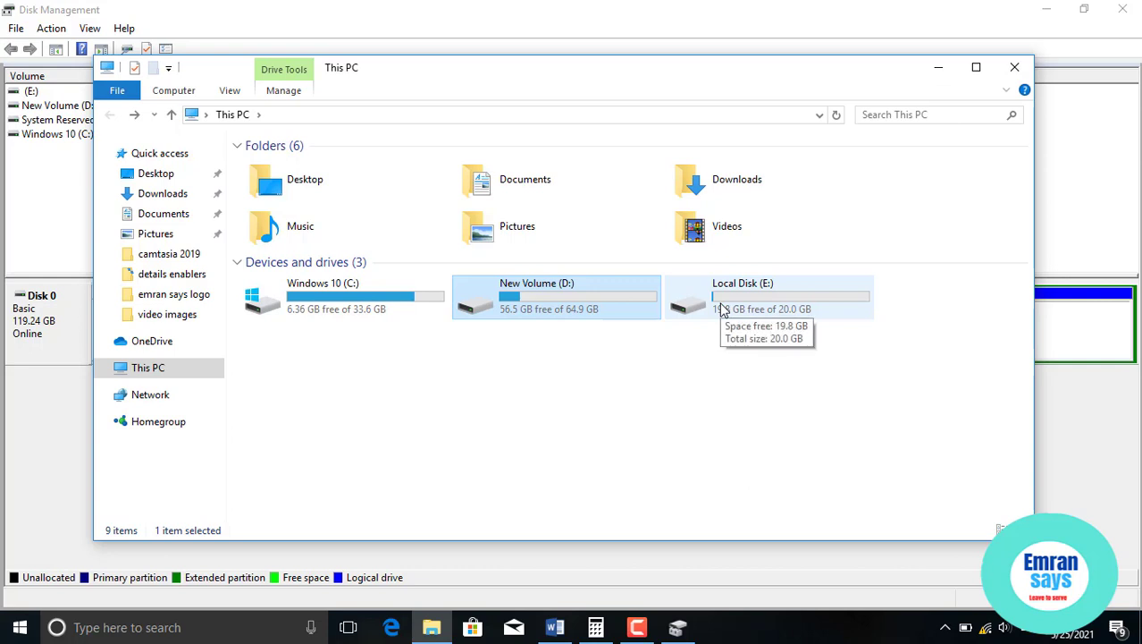
pyautogui.doubleClick(722, 309)
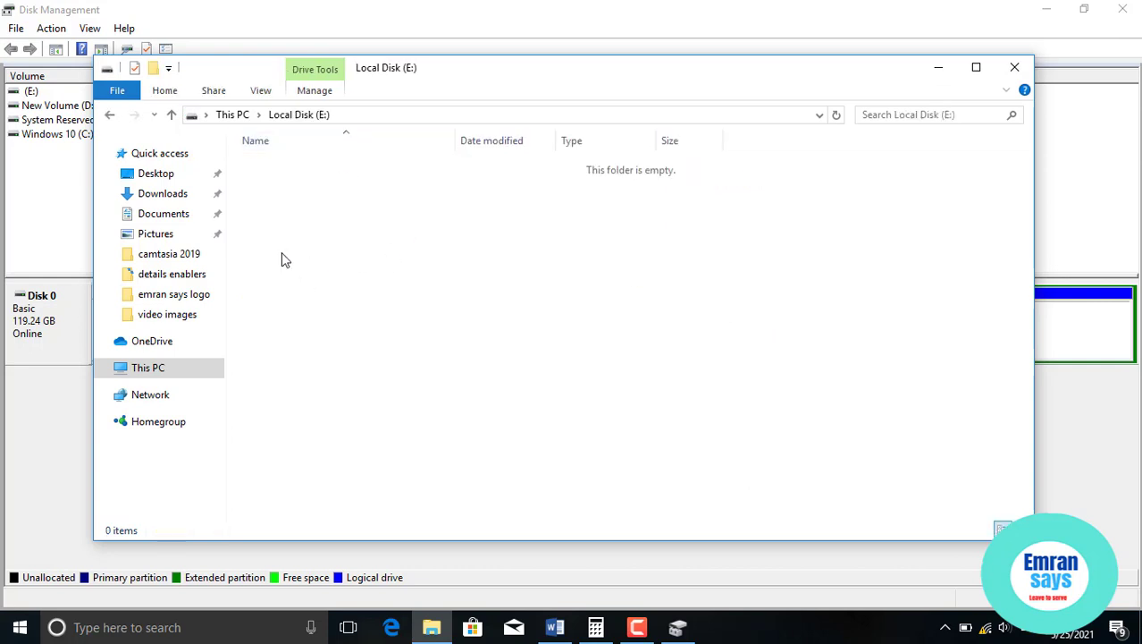
pyautogui.click(109, 115)
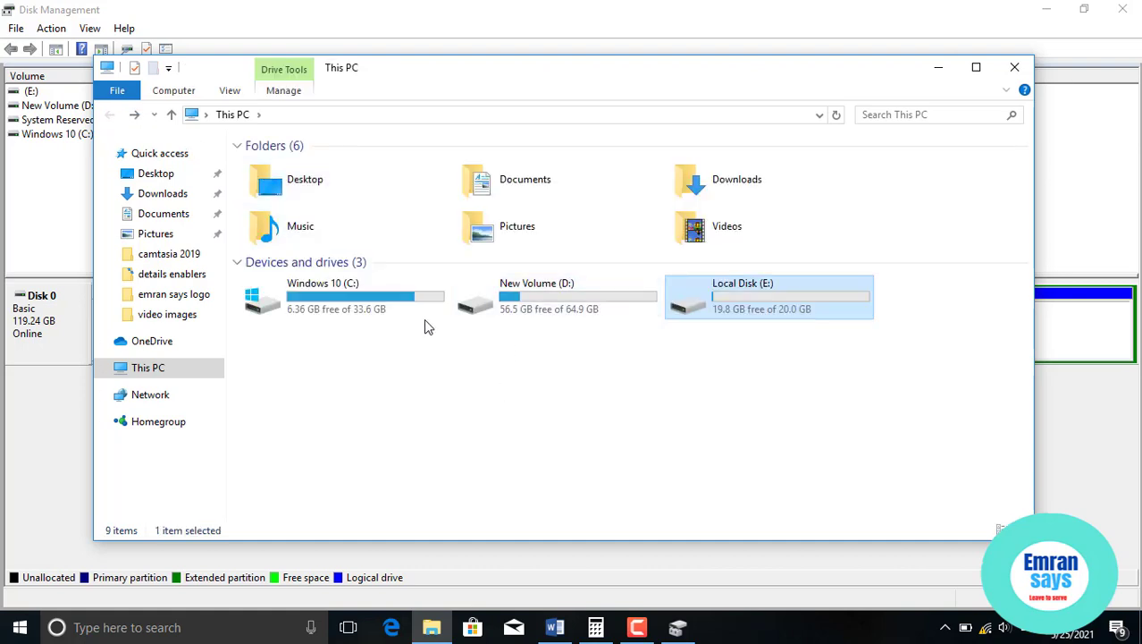
pyautogui.click(677, 627)
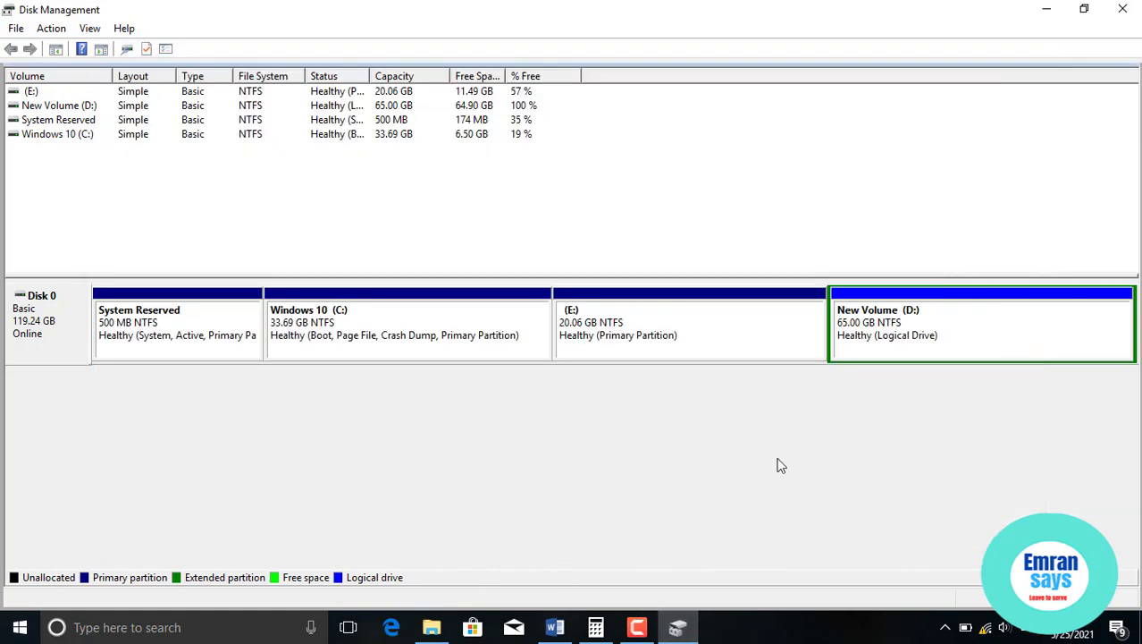
# Delete volume E: in Disk Management, accepting the data loss and forcing deletion of the partition in use.
pyautogui.rightClick(672, 347)
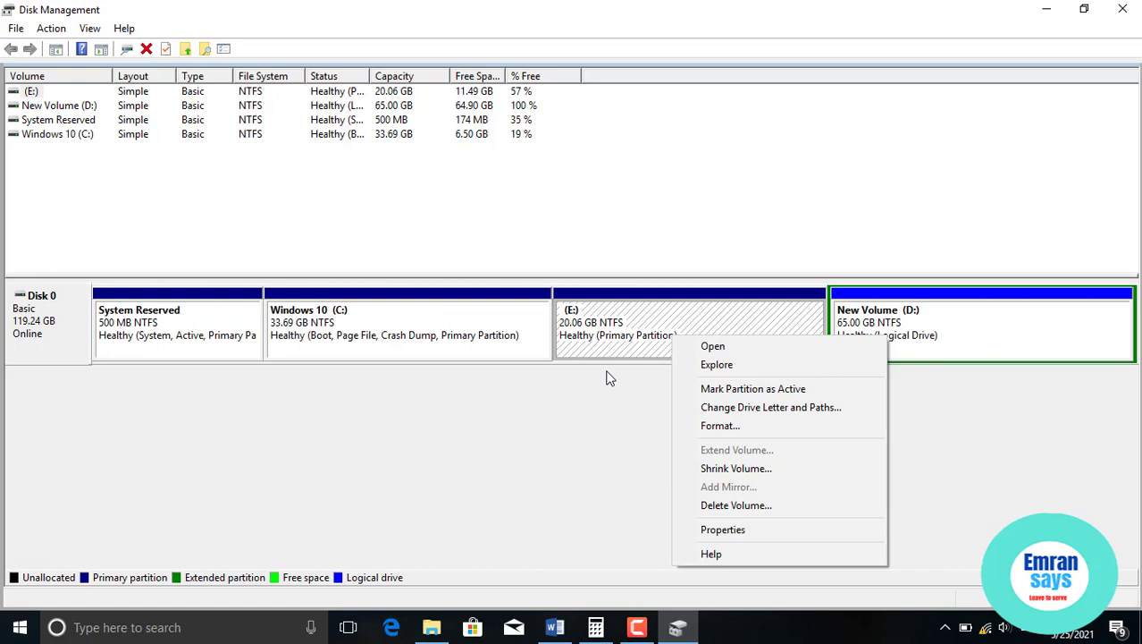
pyautogui.click(631, 630)
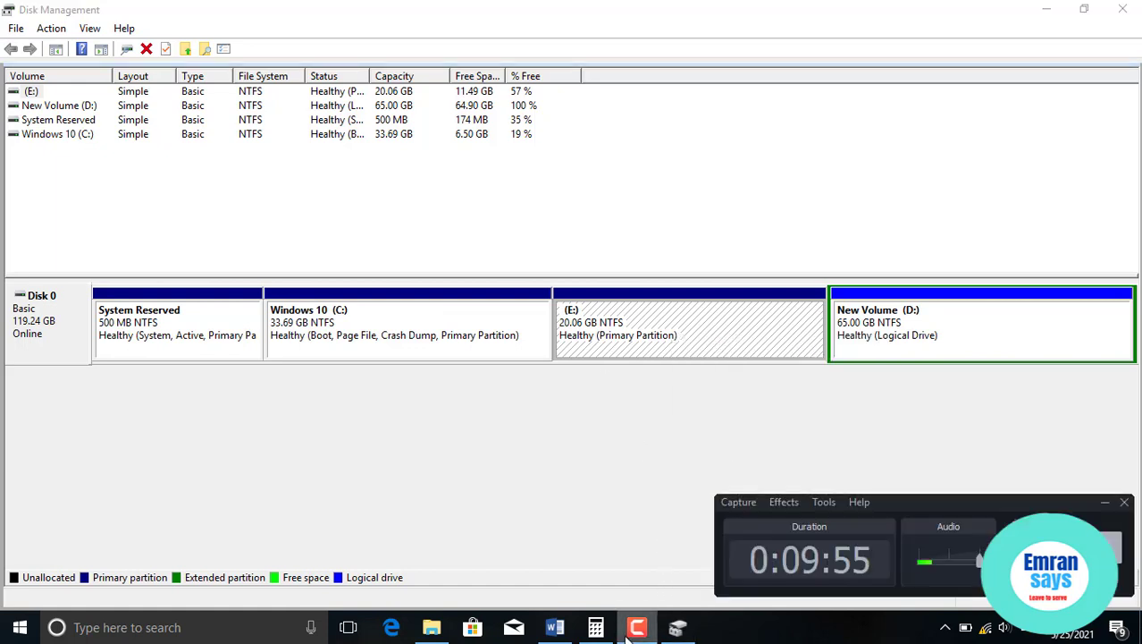
pyautogui.rightClick(627, 317)
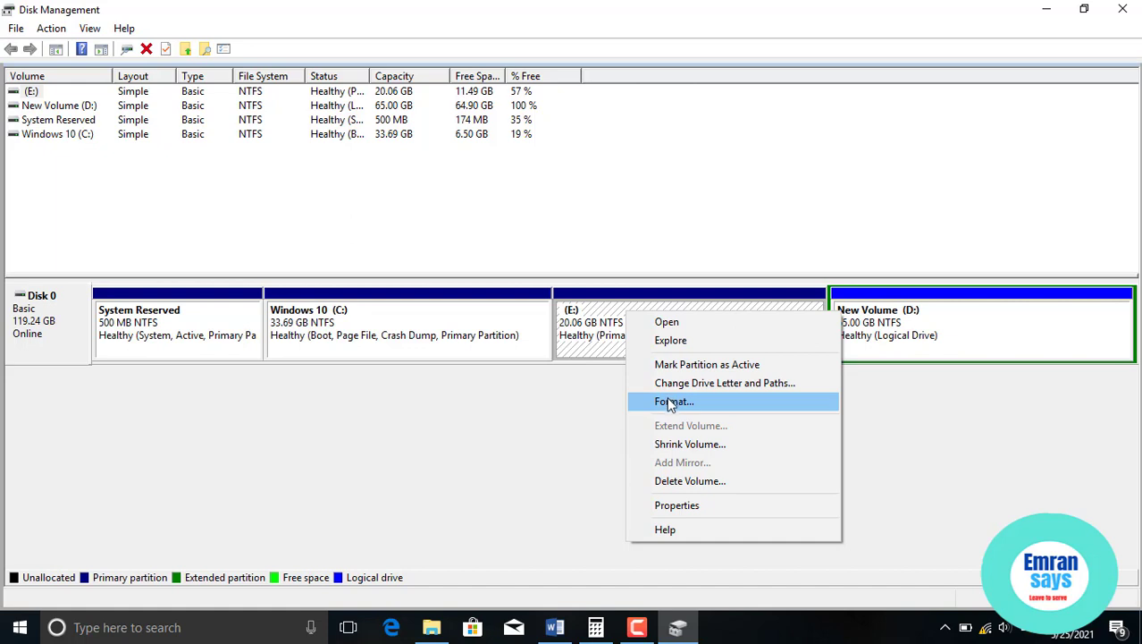
pyautogui.click(672, 483)
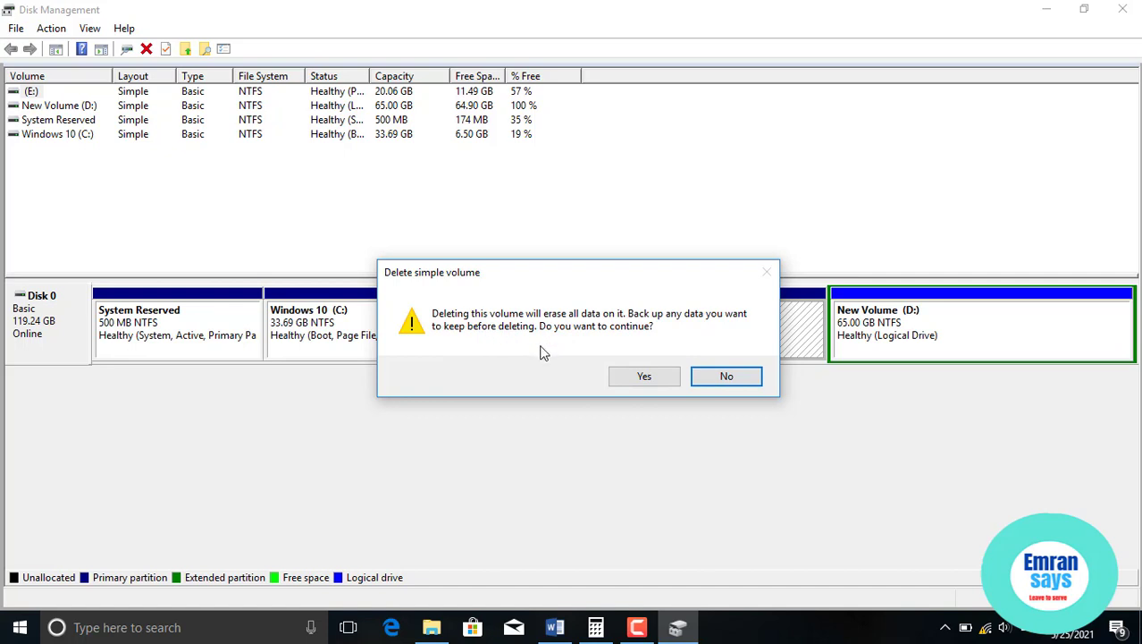
pyautogui.click(640, 378)
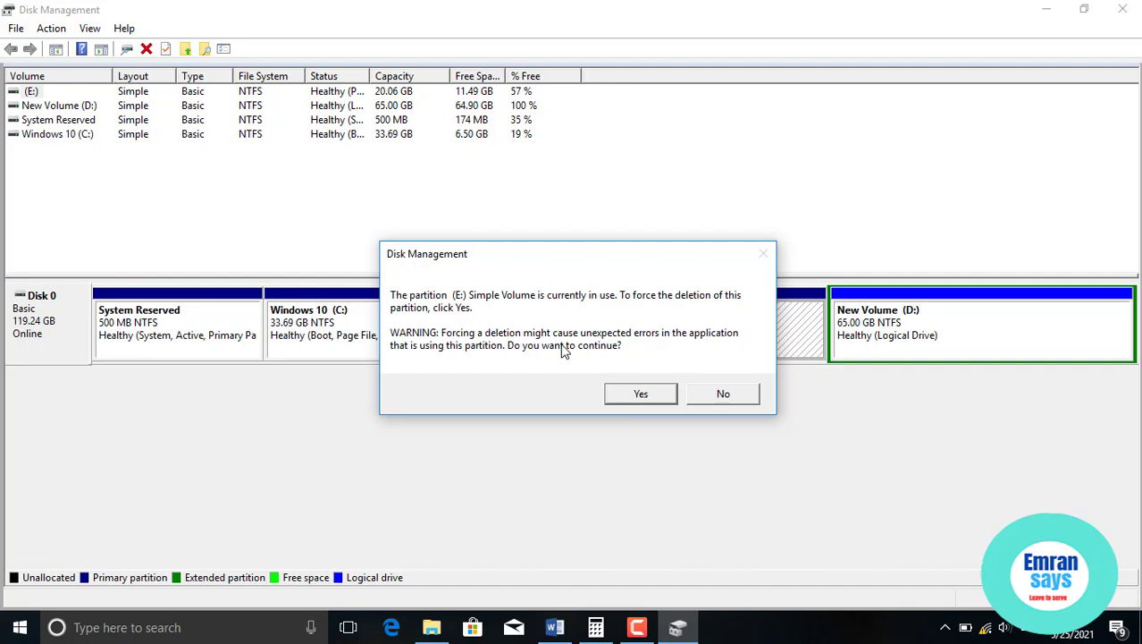
pyautogui.click(640, 392)
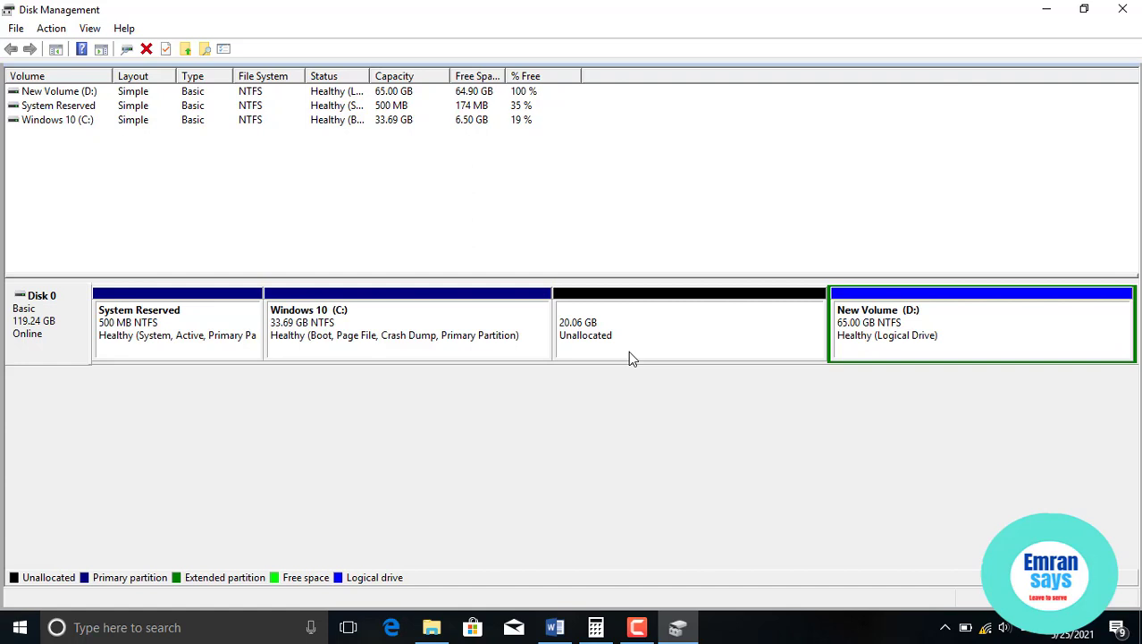
pyautogui.rightClick(427, 324)
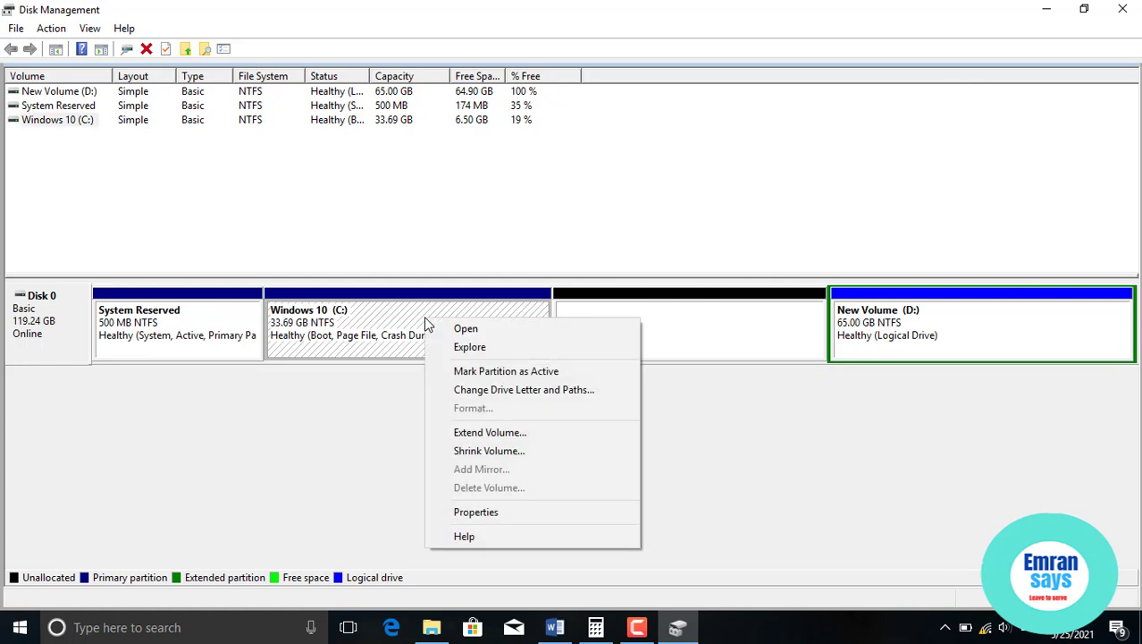
pyautogui.click(409, 319)
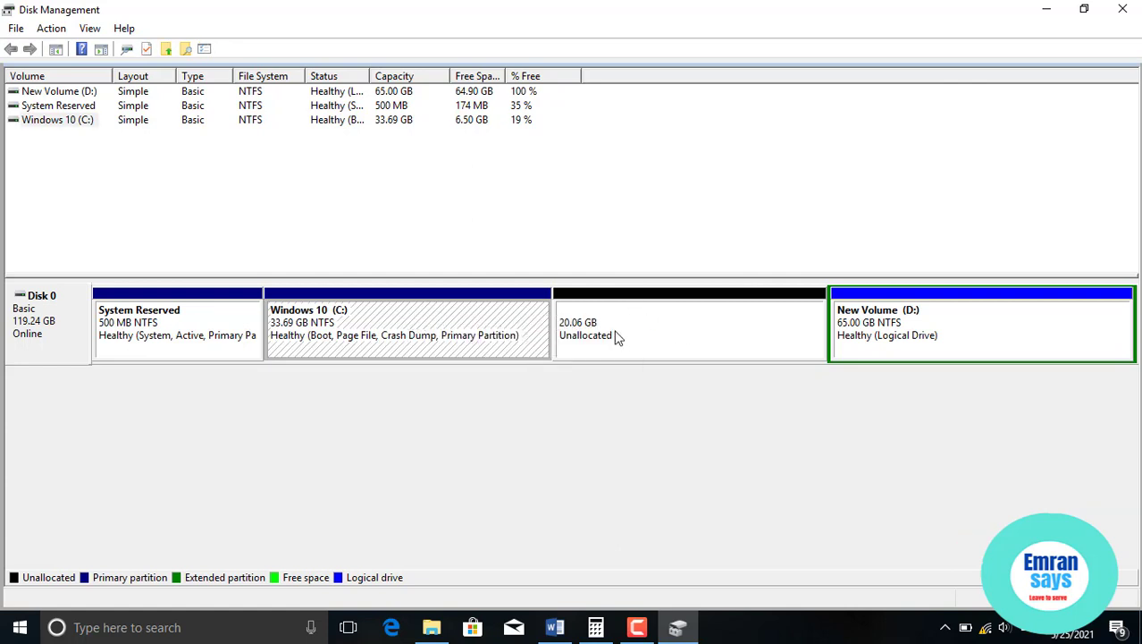
pyautogui.rightClick(465, 323)
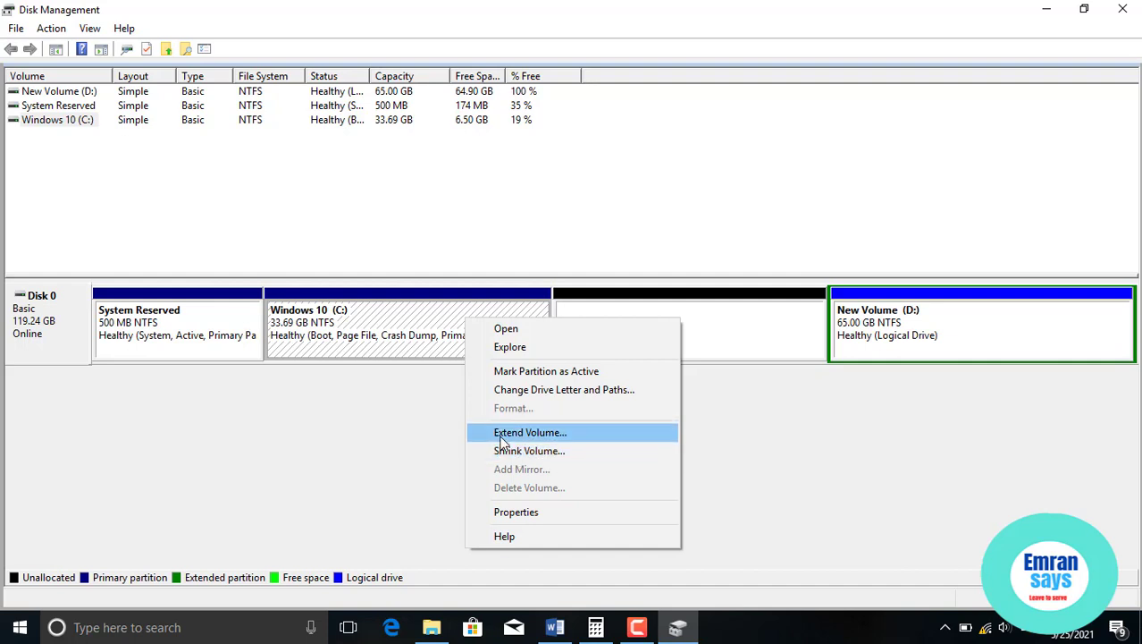
pyautogui.click(457, 333)
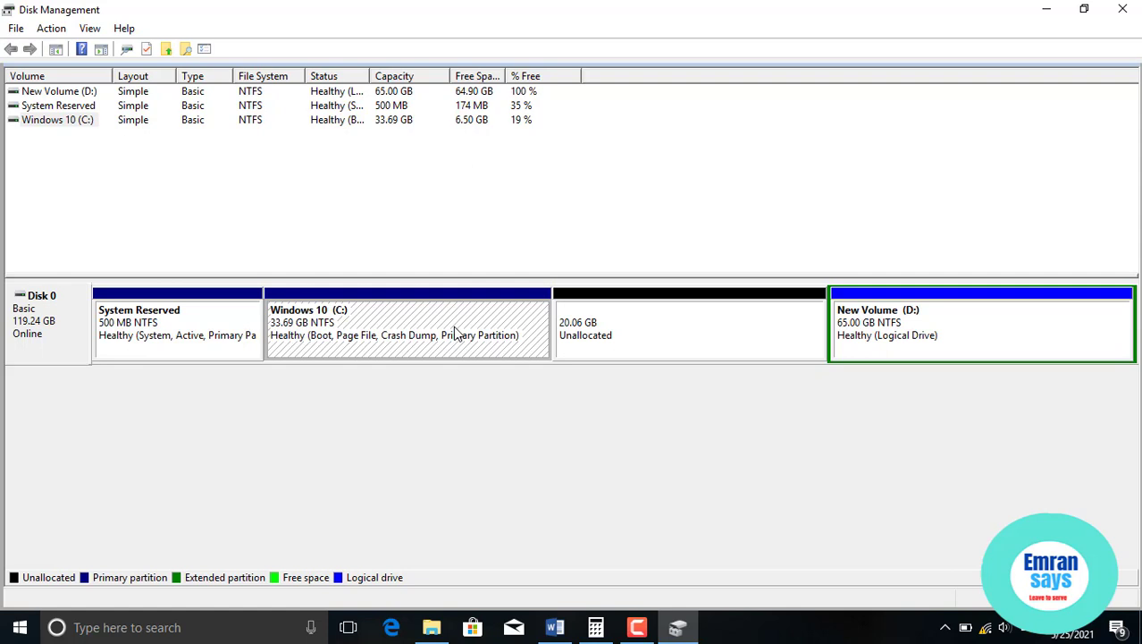
pyautogui.rightClick(441, 313)
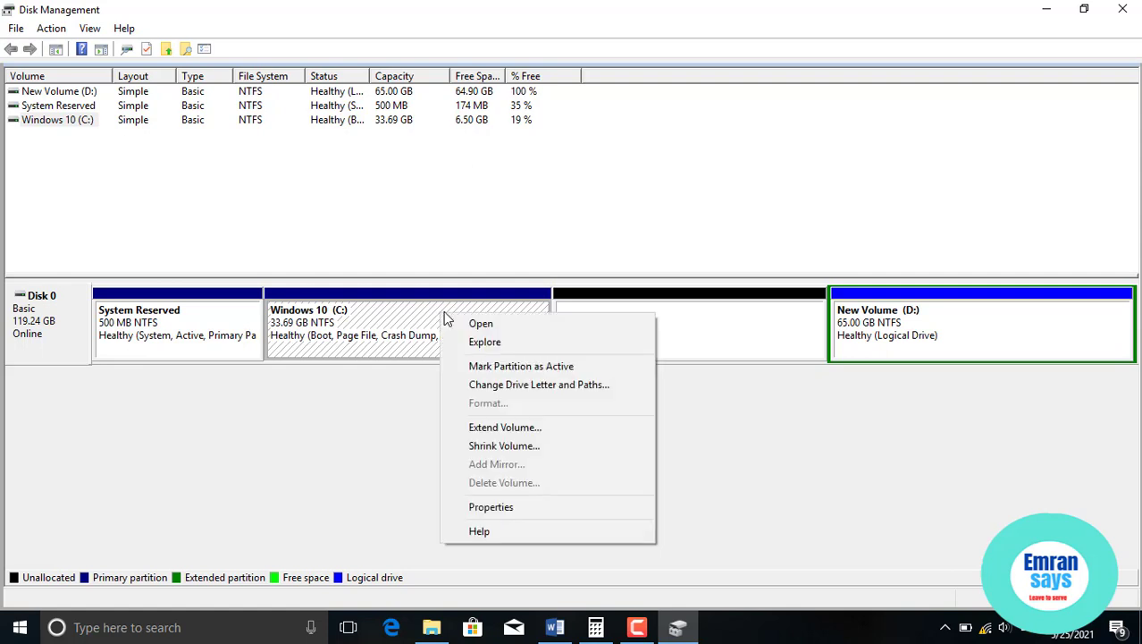
pyautogui.click(514, 431)
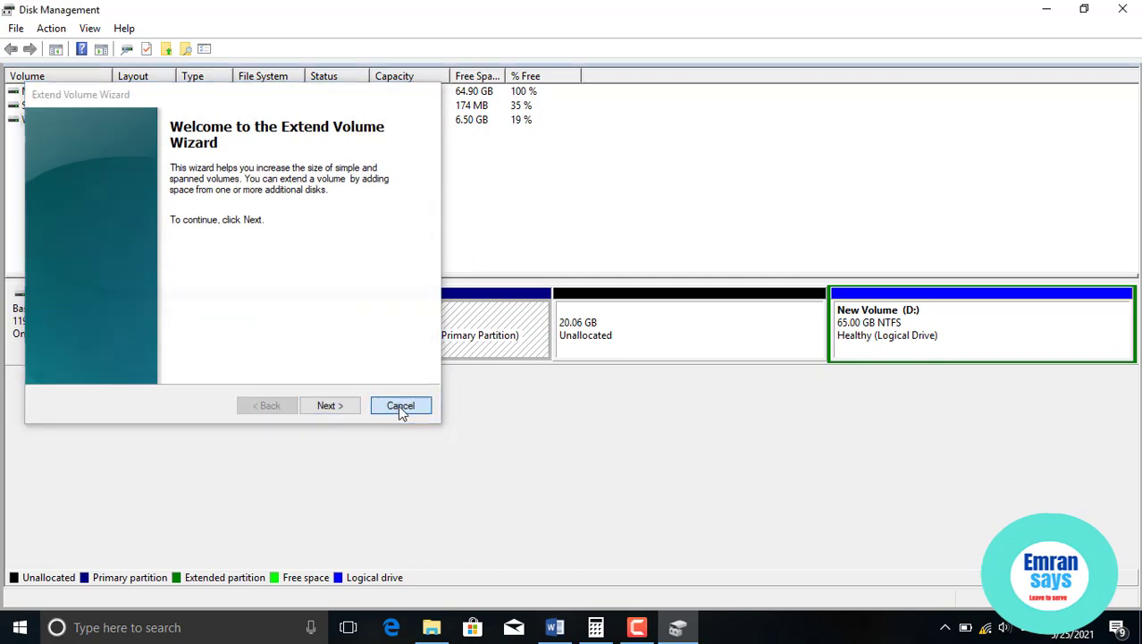
pyautogui.click(398, 404)
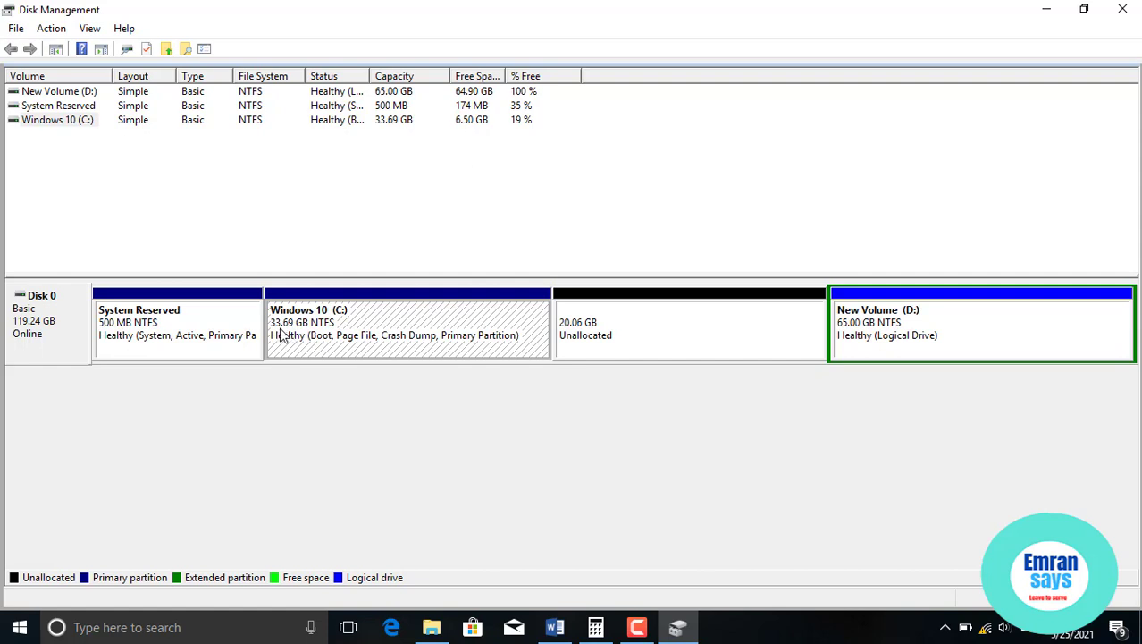
# Check the remaining drives in File Explorer, and extend volume C: in Disk Management with all 20541 MB of adjacent unallocated space on Disk 0.
pyautogui.click(431, 627)
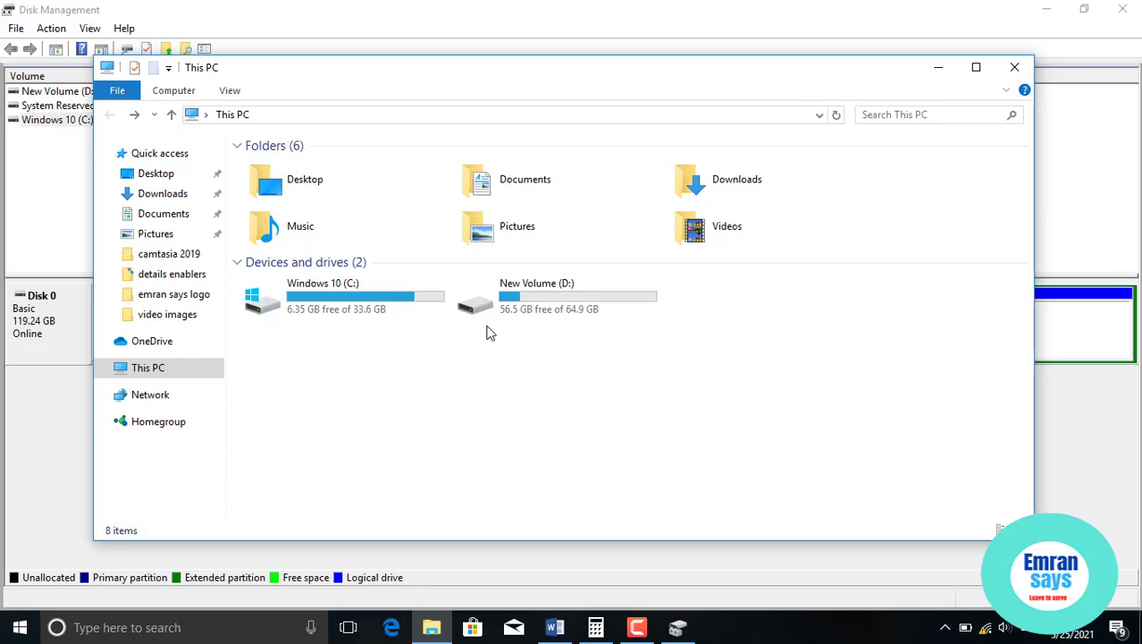
pyautogui.click(677, 627)
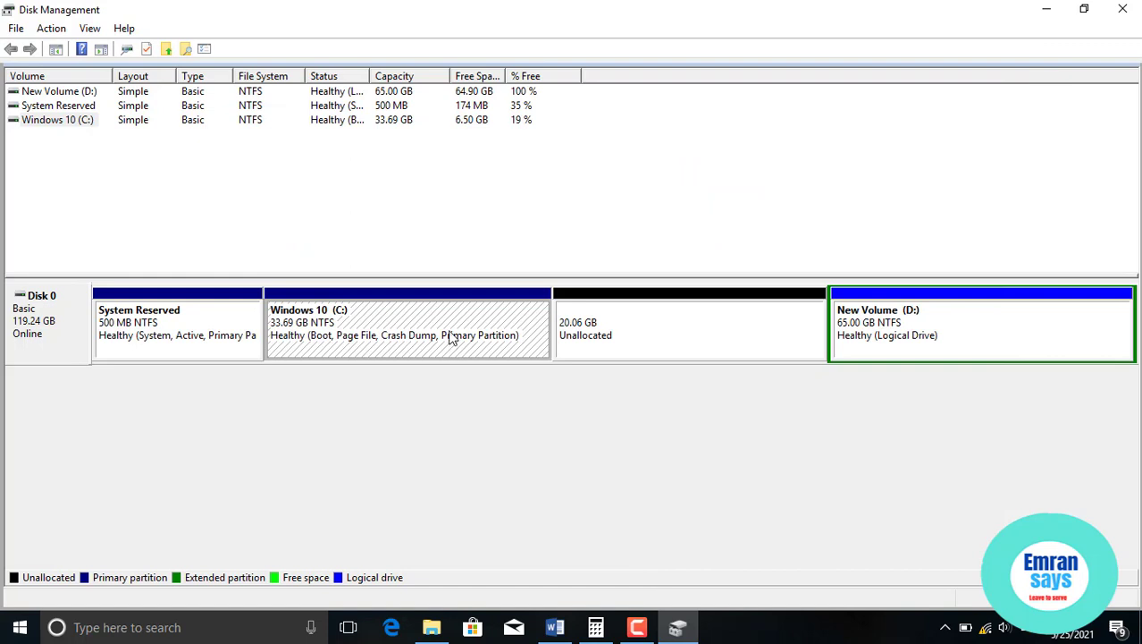
pyautogui.rightClick(451, 338)
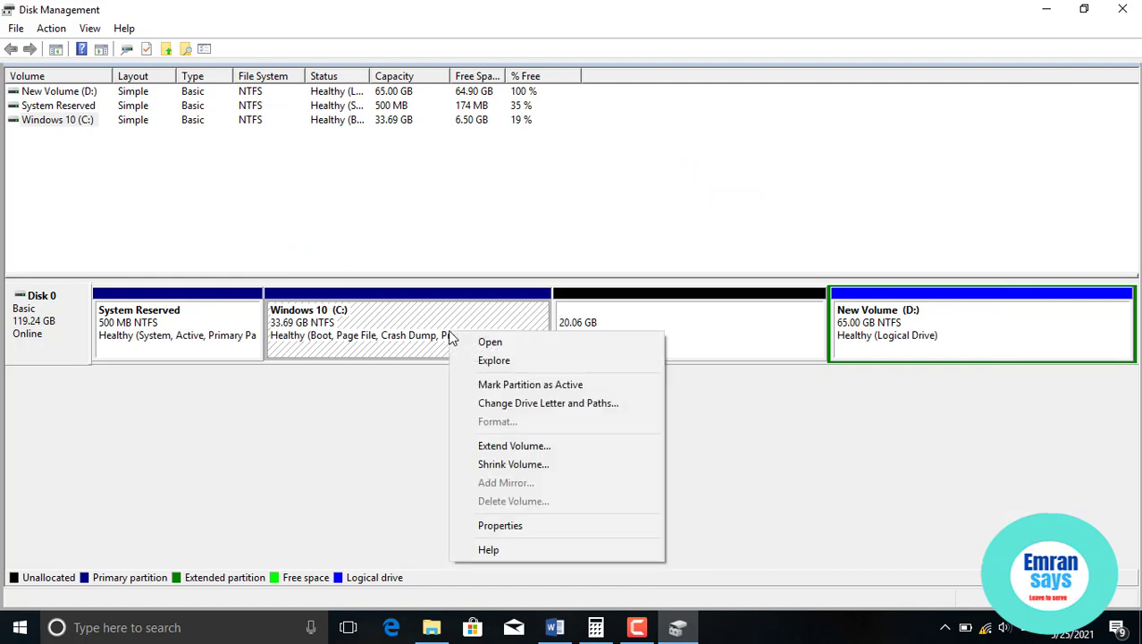
pyautogui.click(506, 446)
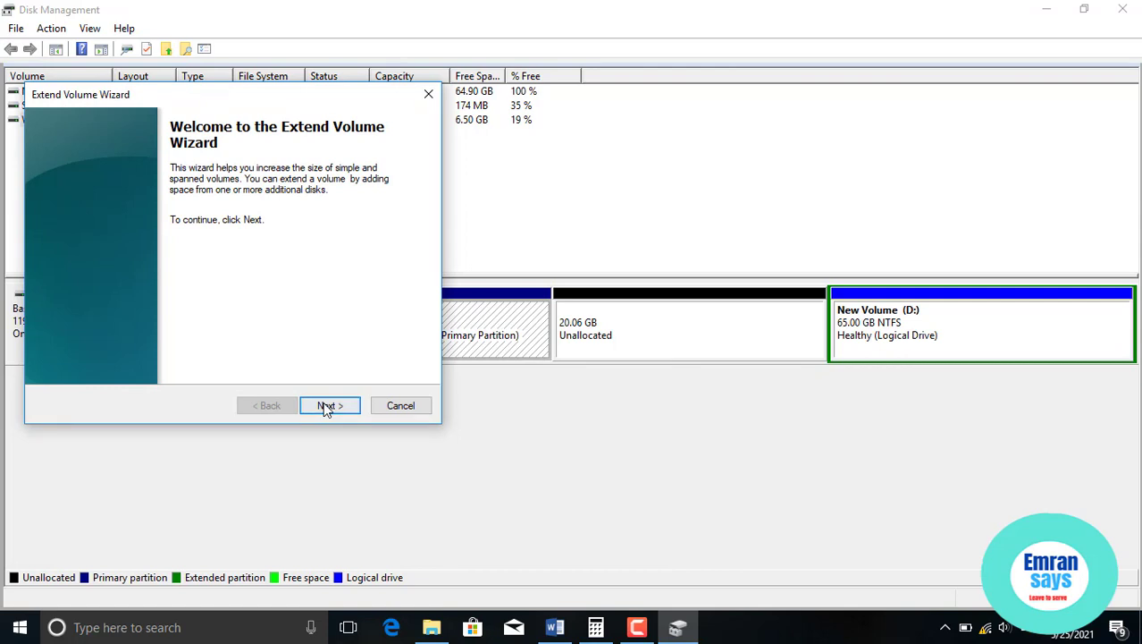
pyautogui.click(327, 407)
pyautogui.click(329, 406)
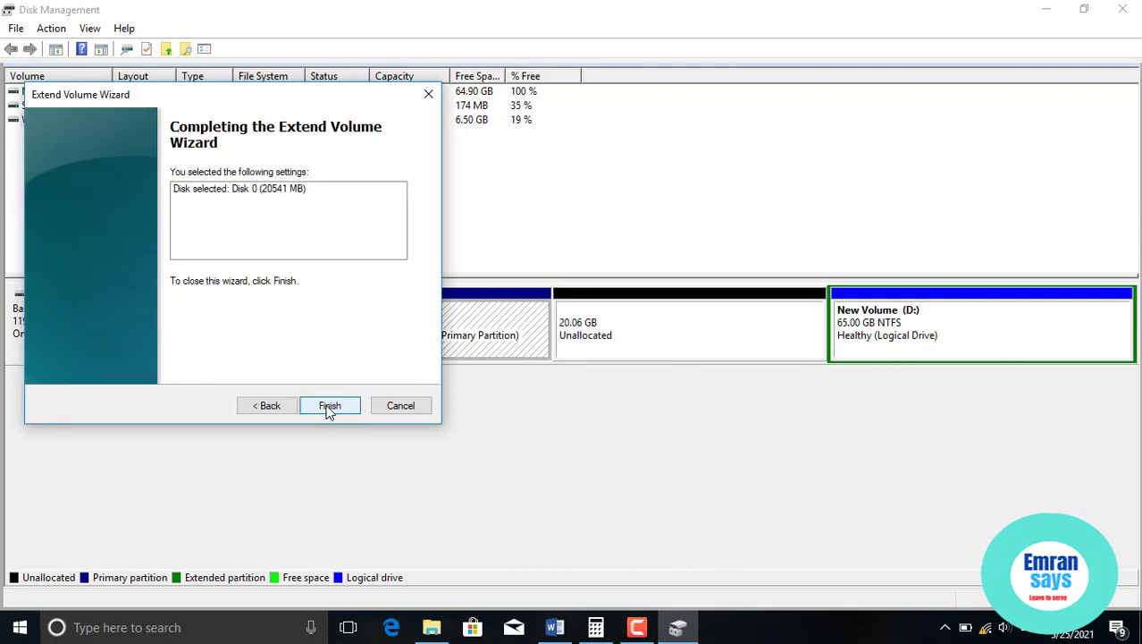
pyautogui.click(328, 407)
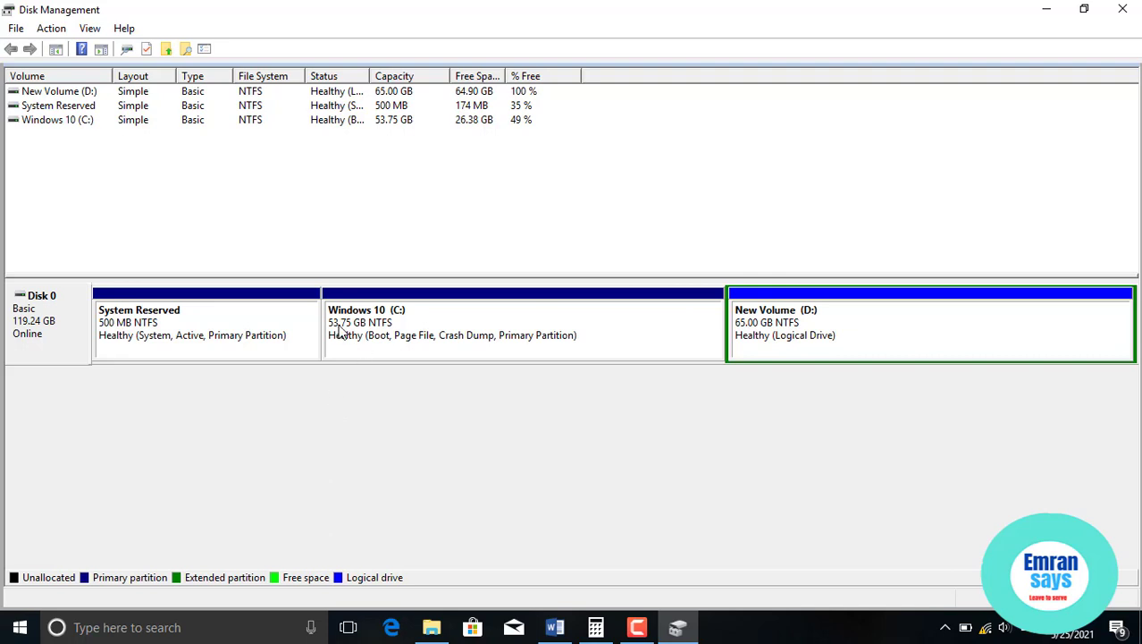
# Refresh This PC in File Explorer to check drive C:'s capacity, maximize the window, and return to Disk Management.
pyautogui.click(436, 629)
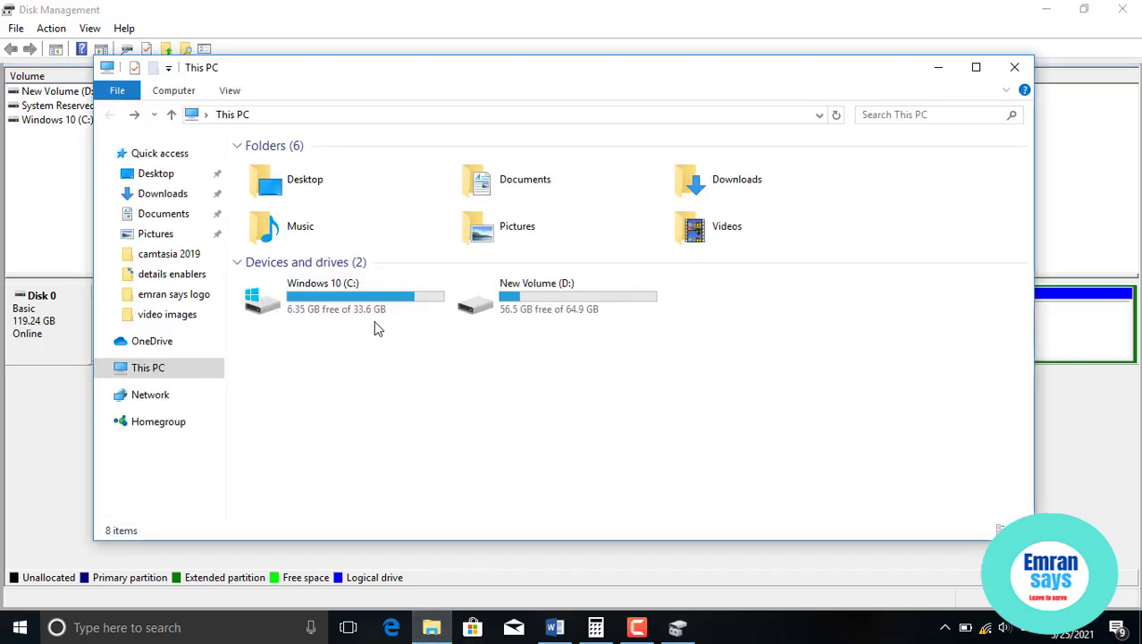
pyautogui.click(637, 629)
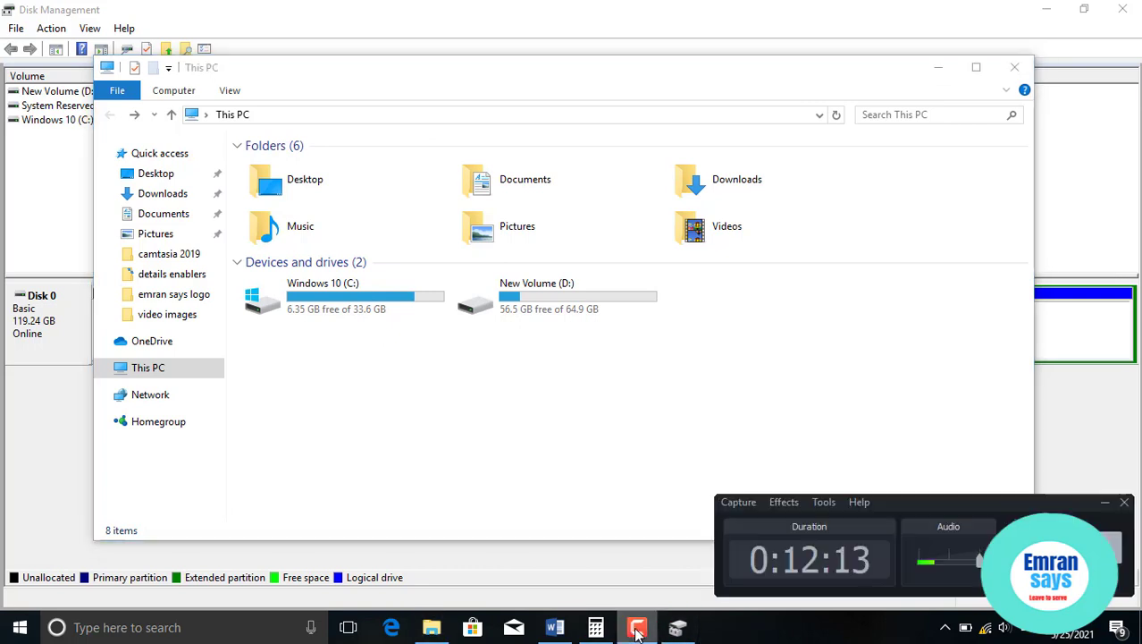
pyautogui.click(637, 628)
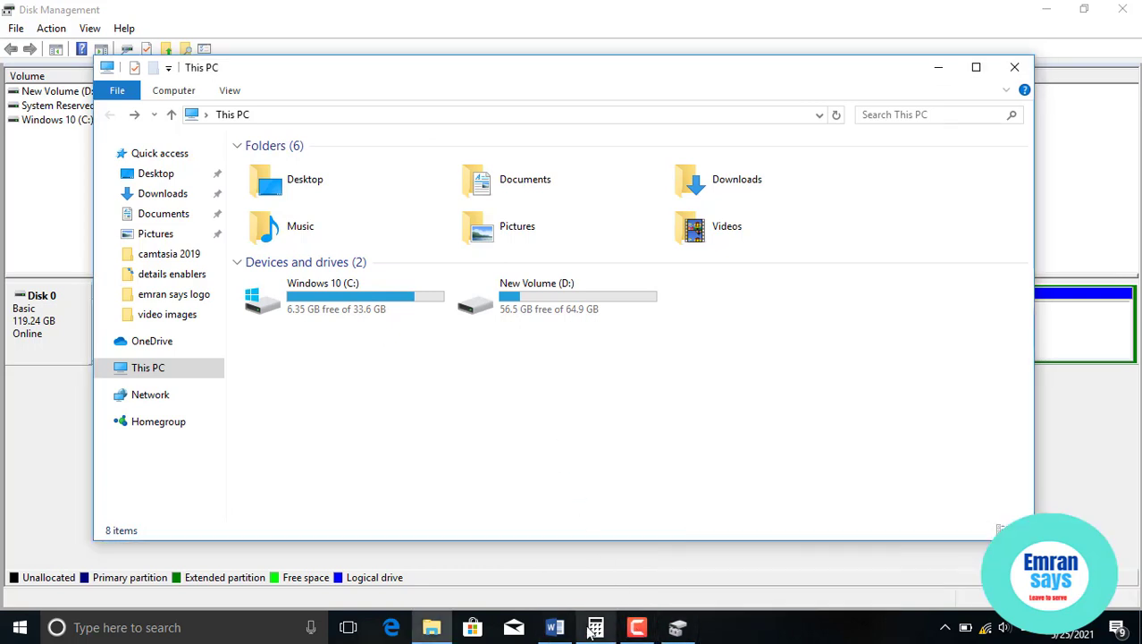
pyautogui.click(677, 631)
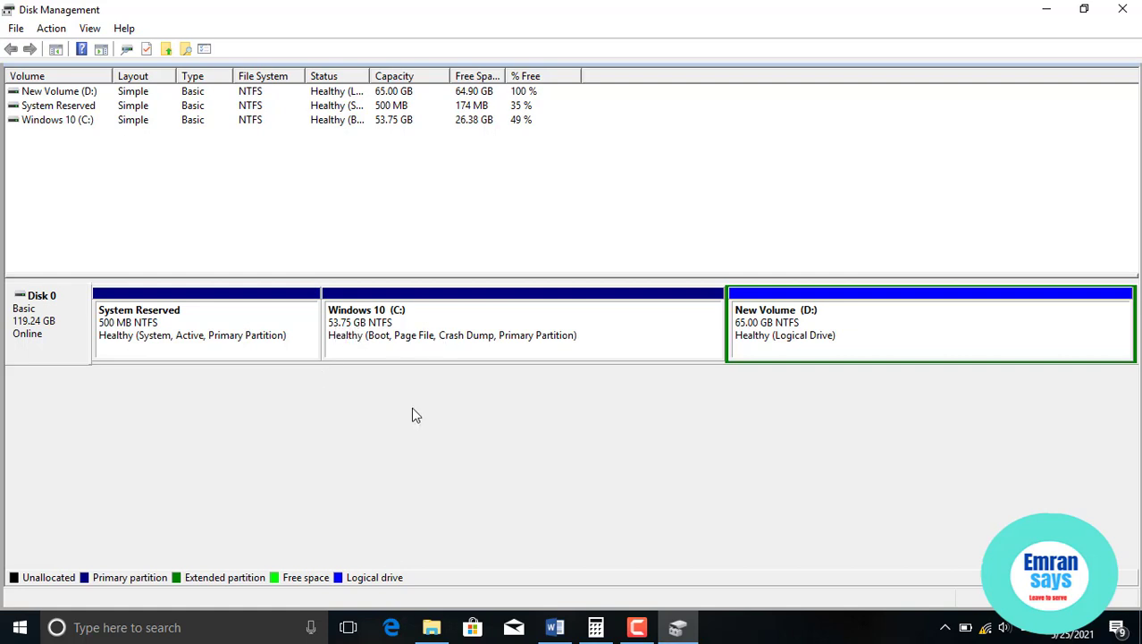
pyautogui.click(433, 629)
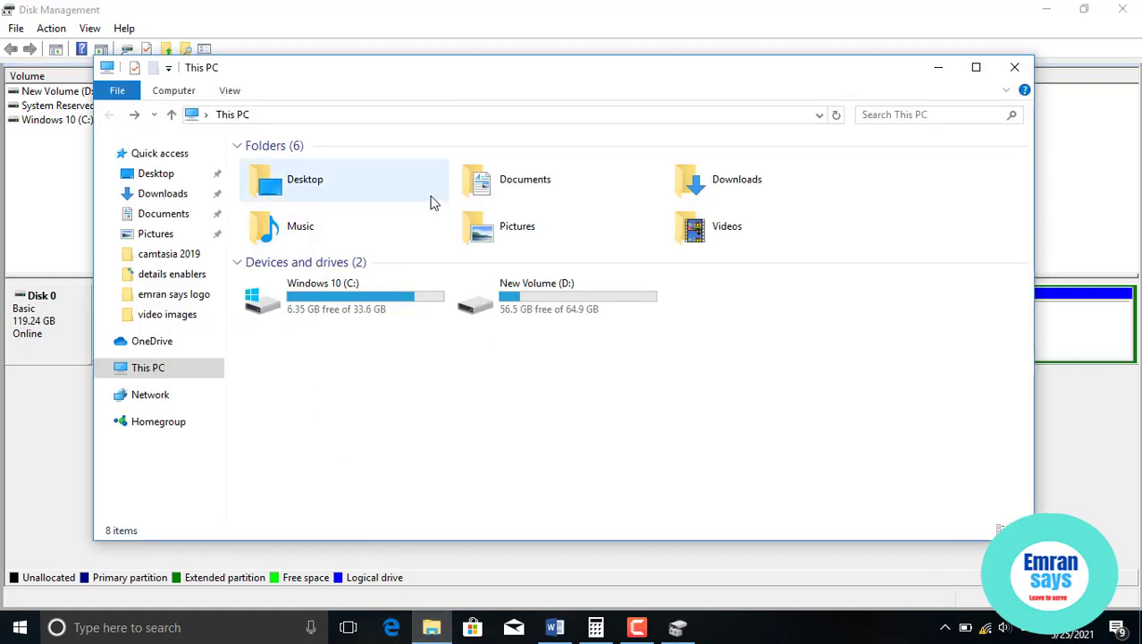
pyautogui.click(835, 116)
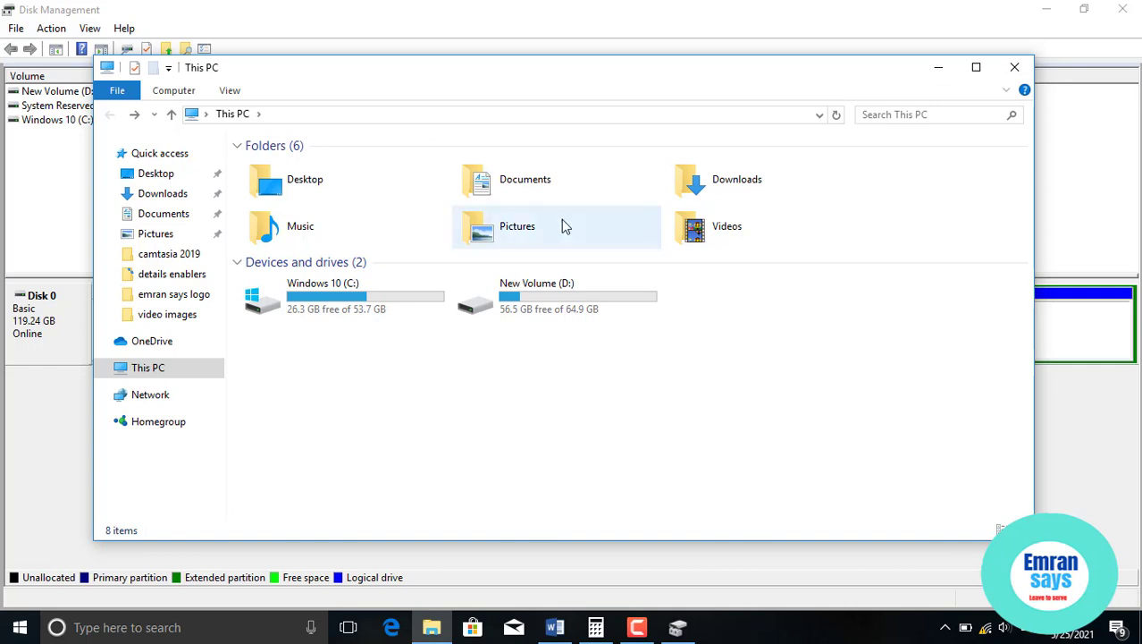
pyautogui.click(976, 68)
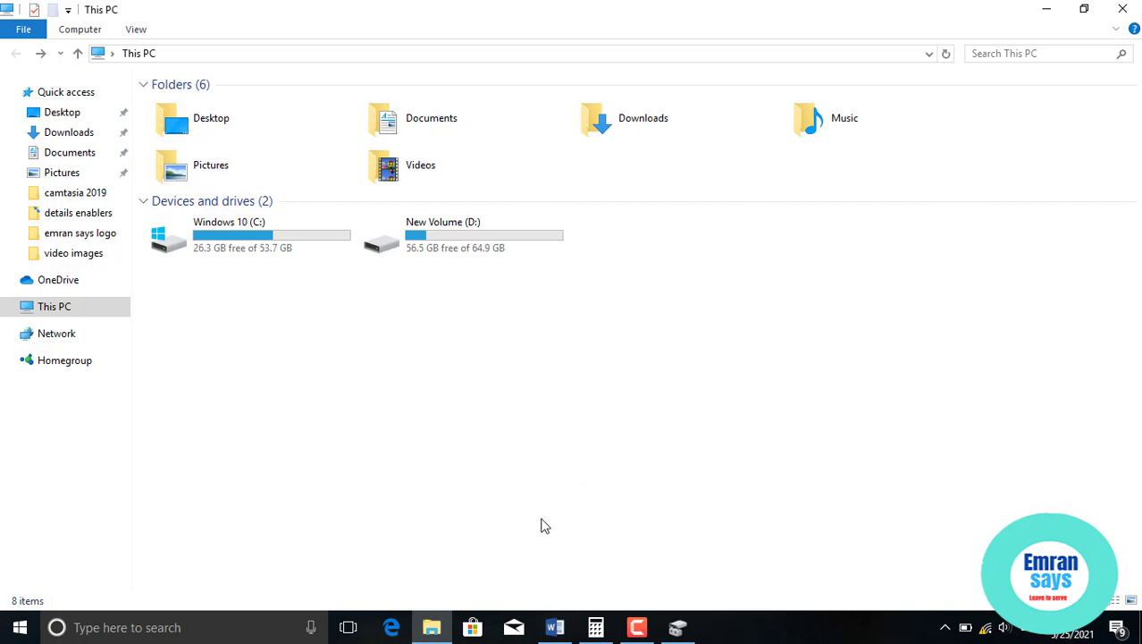
pyautogui.click(677, 628)
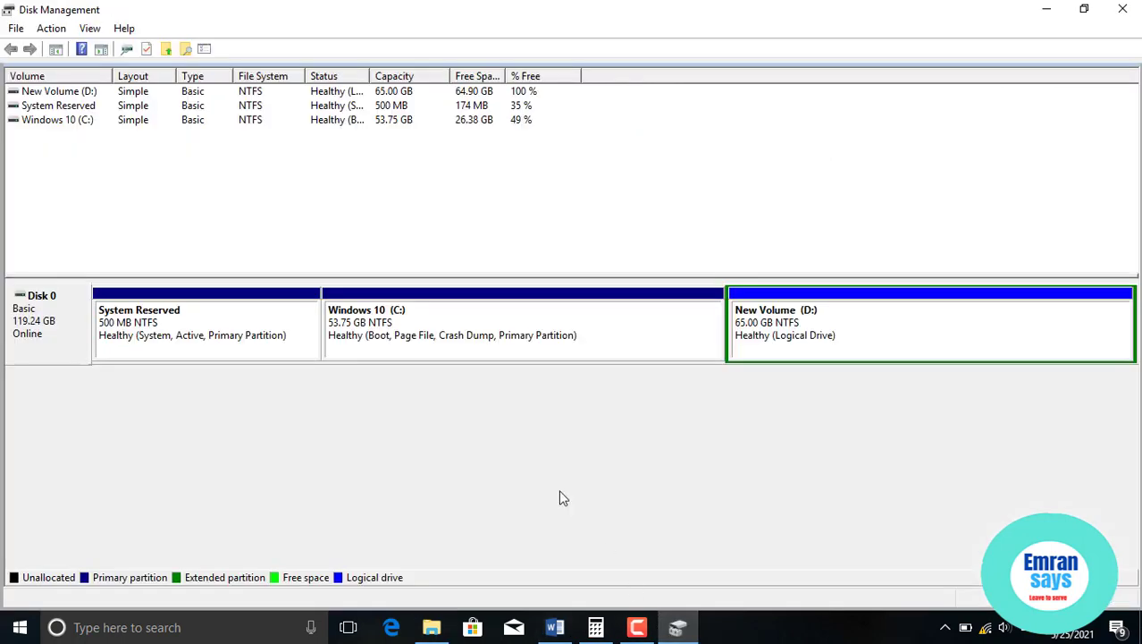